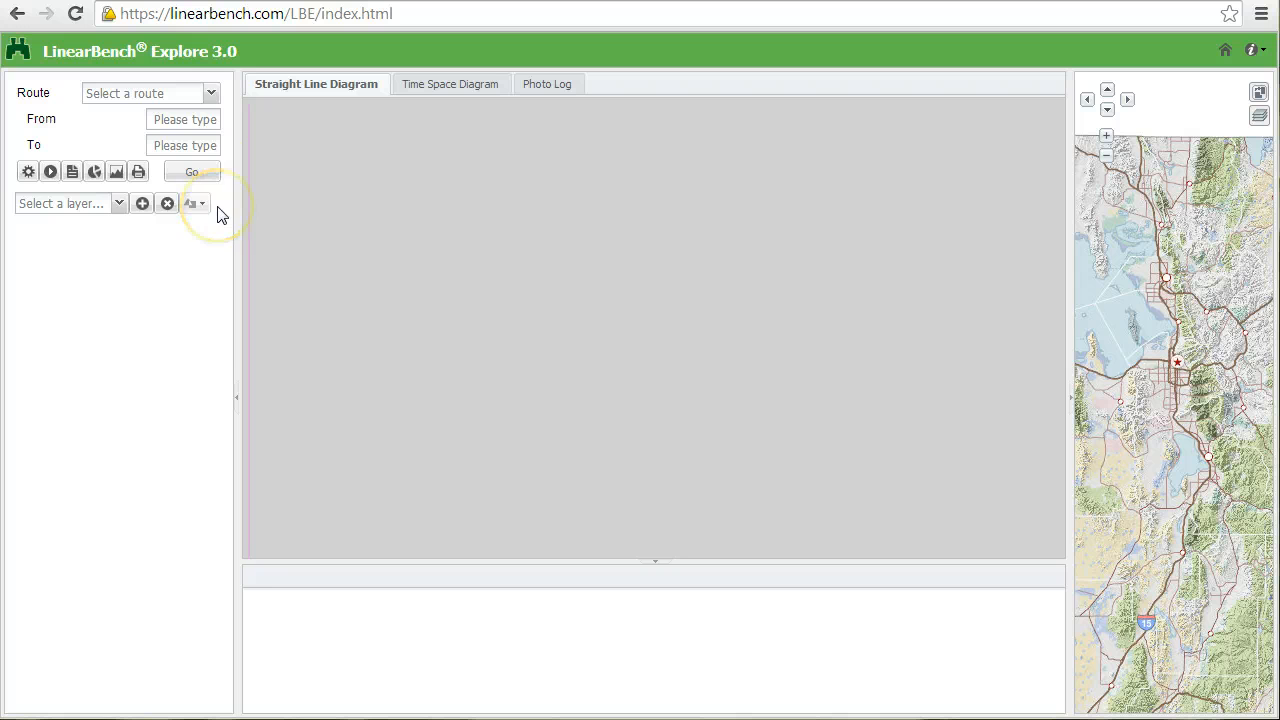
Load route 0015P from milepoint 382 to 384 in the straight line diagram
left_click(211, 93)
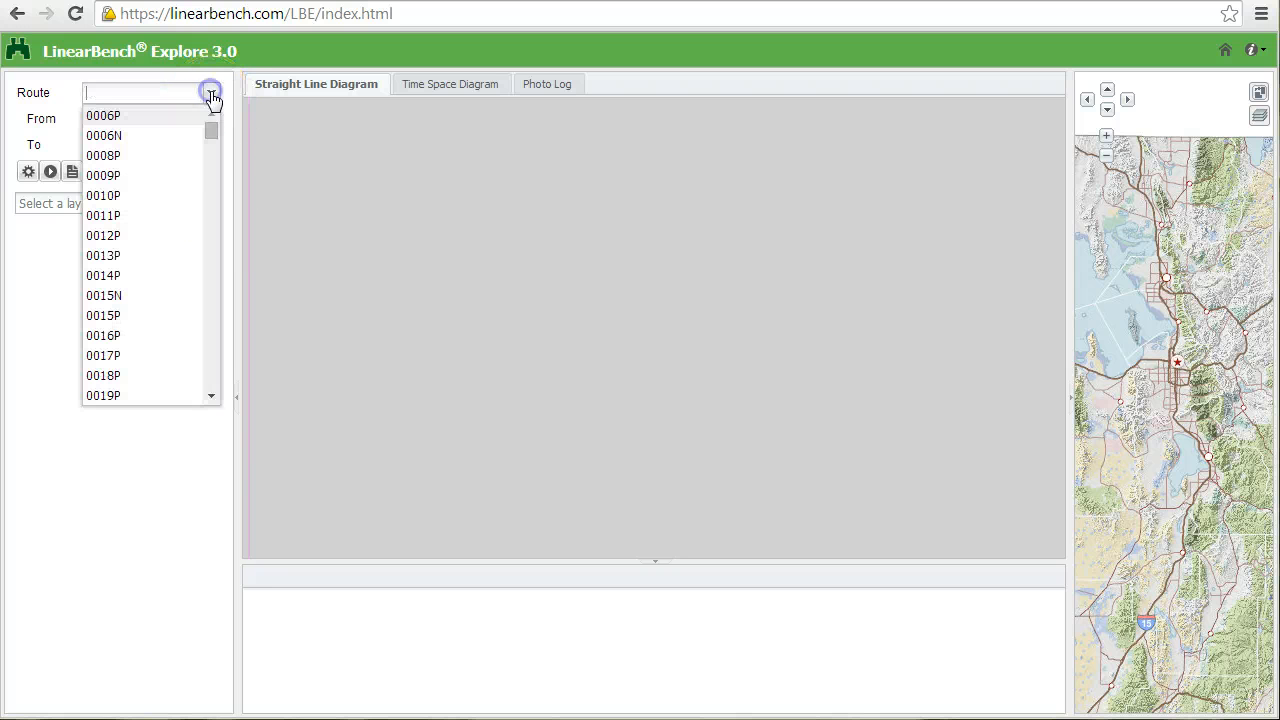
left_click(134, 316)
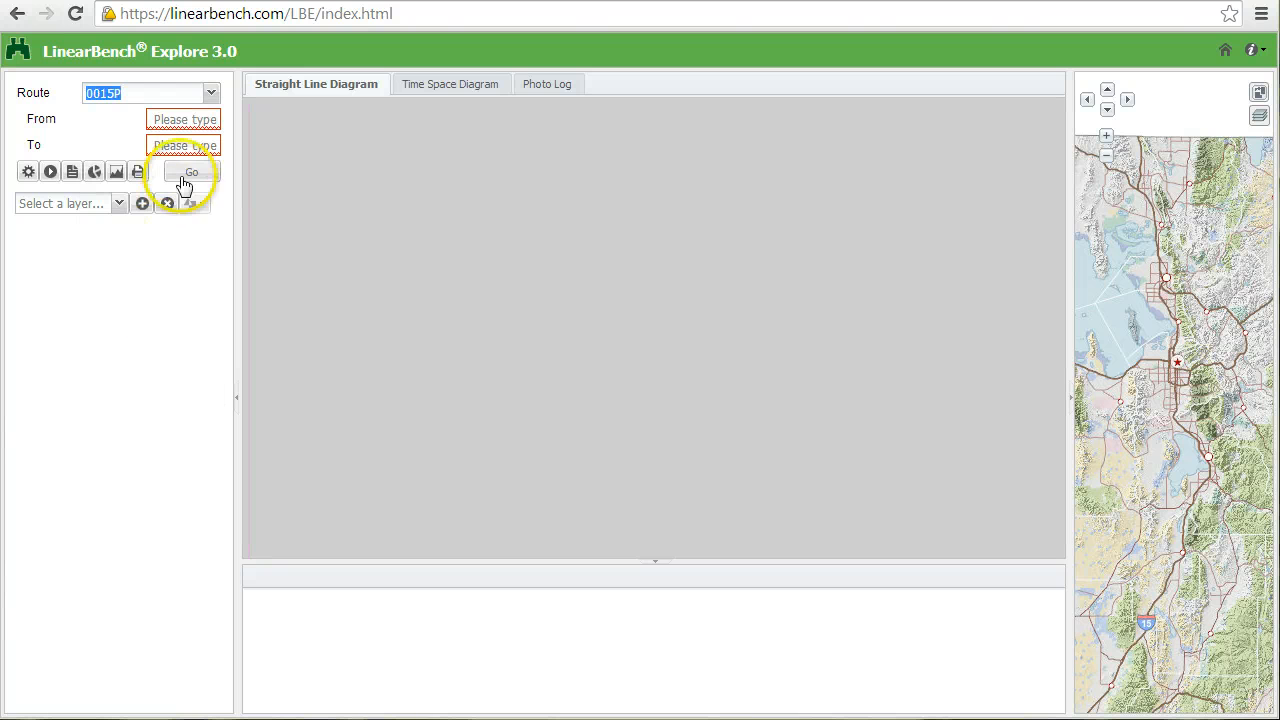
left_click(189, 120)
type("382")
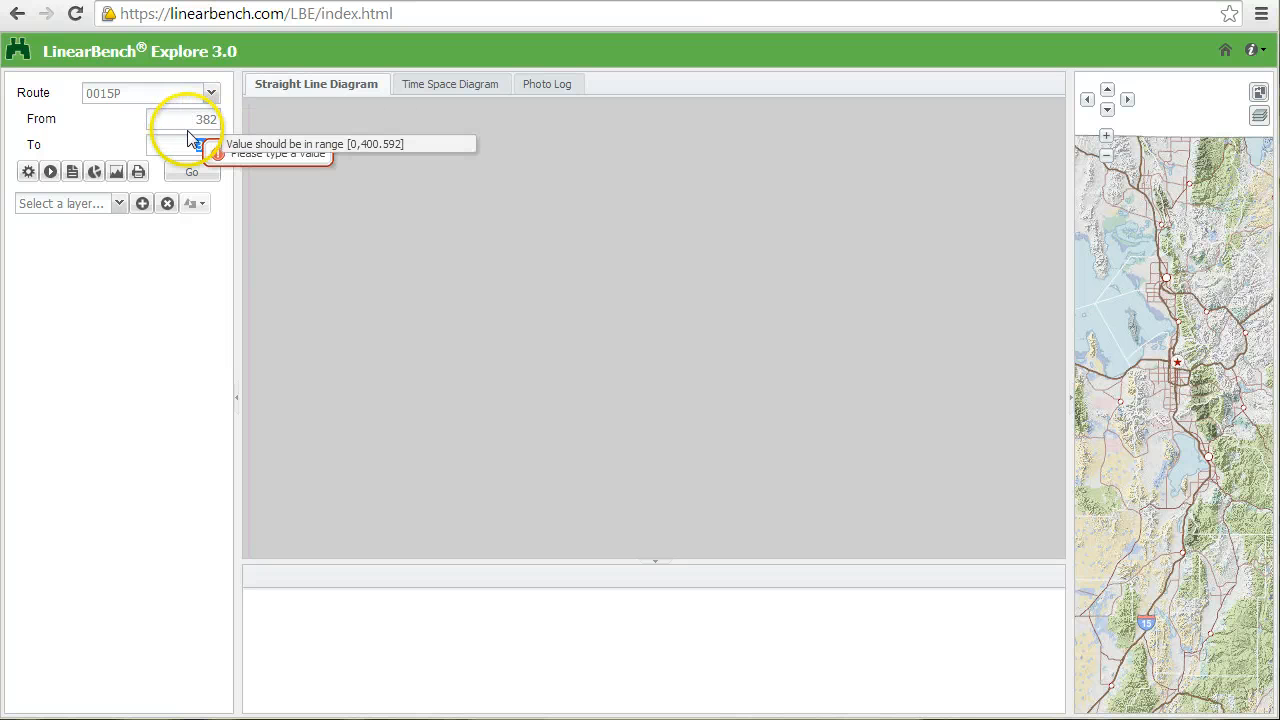
key("Tab")
type("384")
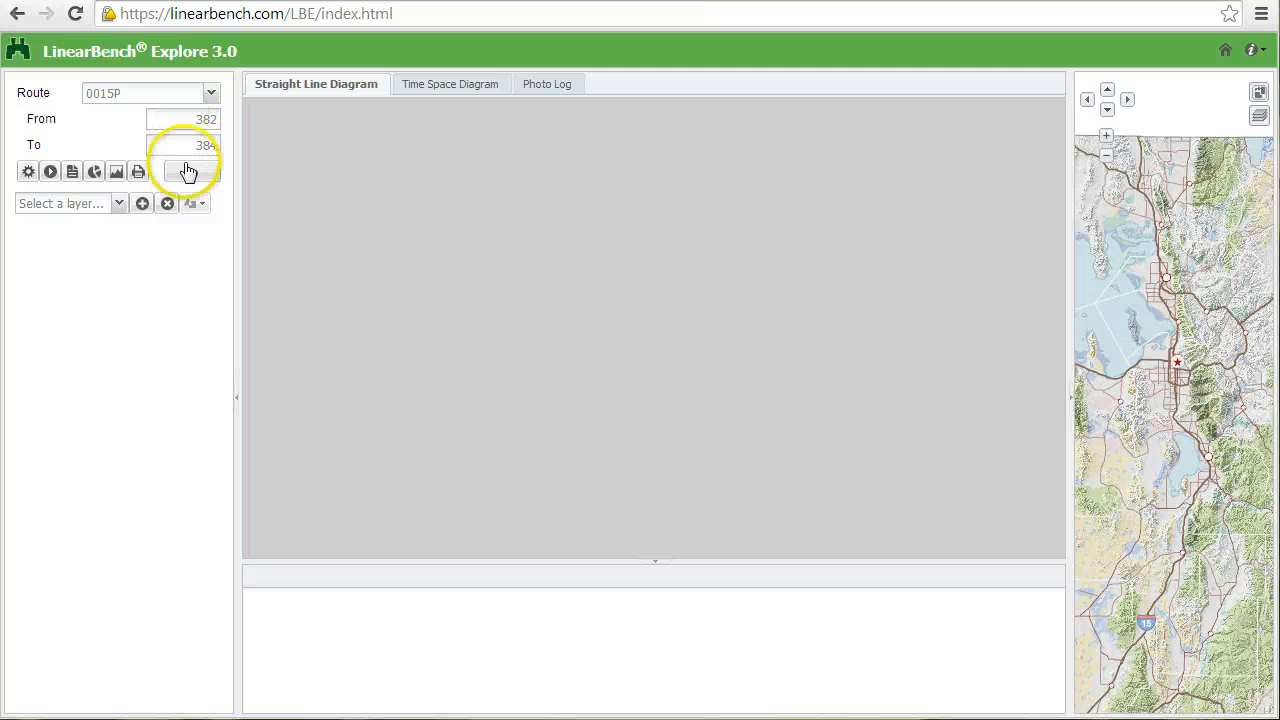
left_click(188, 172)
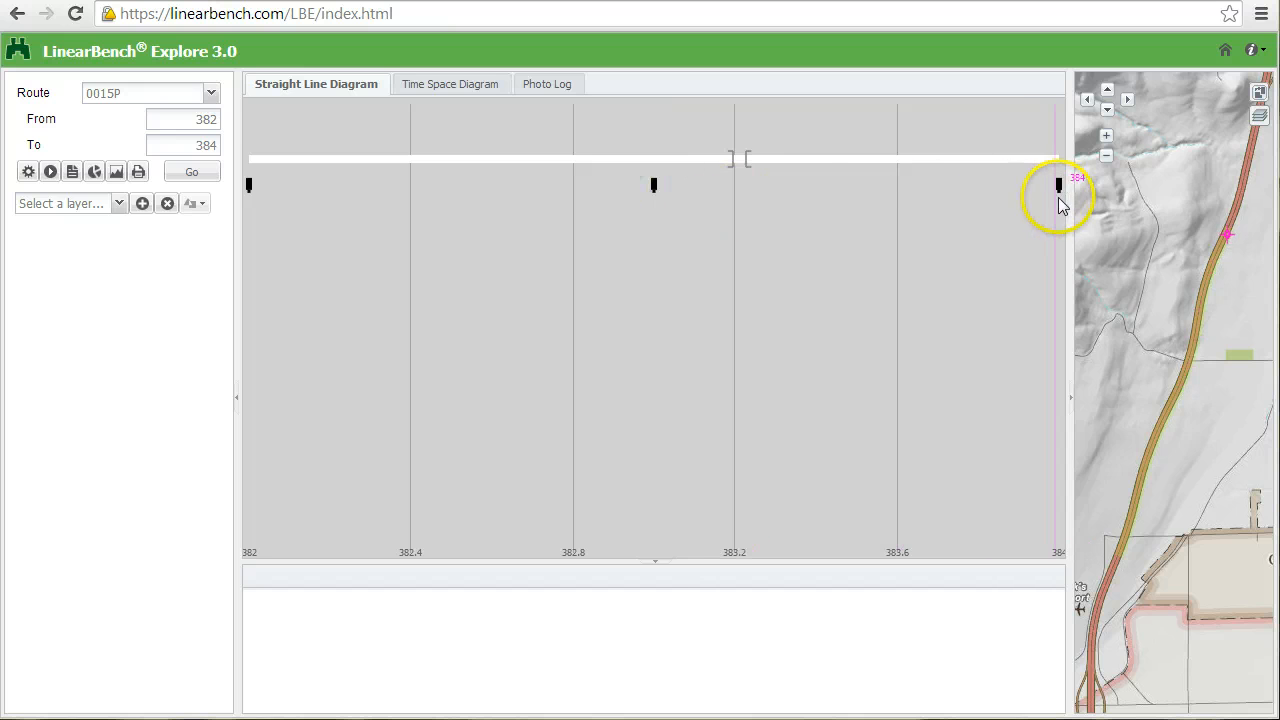
Show the Crashes layer on the straight line diagram
mouse_move(752, 161)
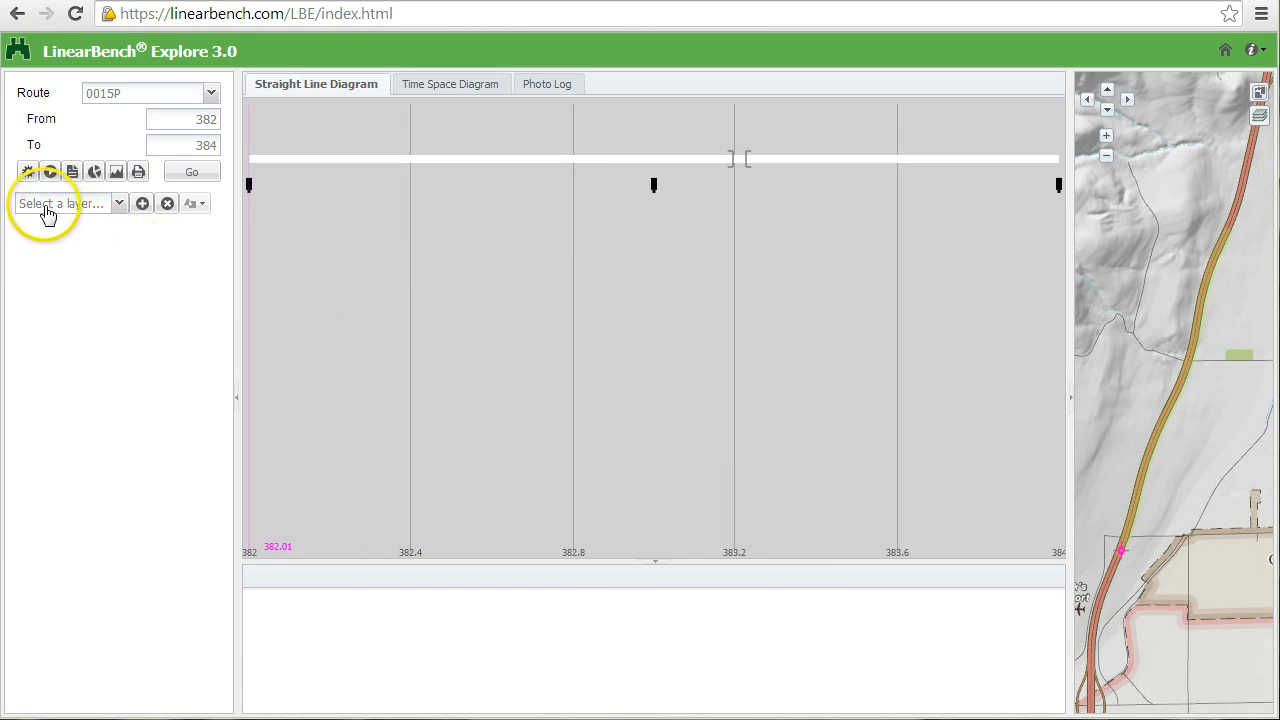
left_click(118, 204)
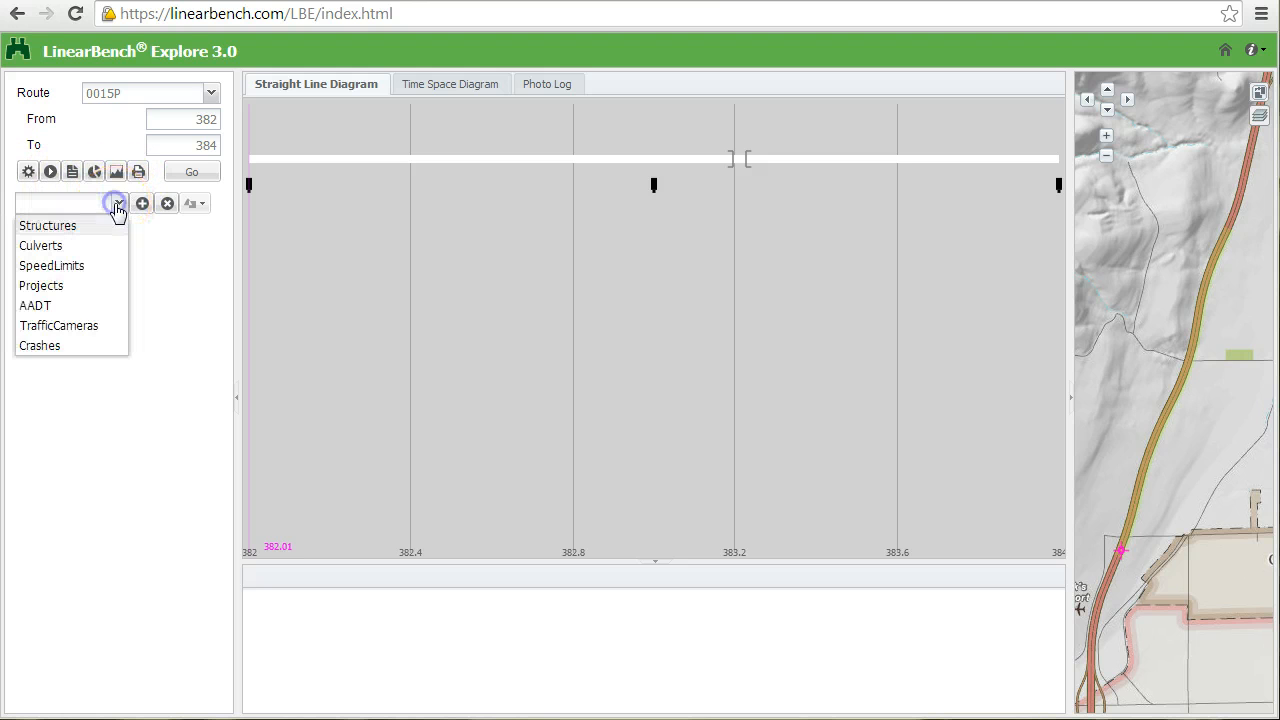
left_click(46, 346)
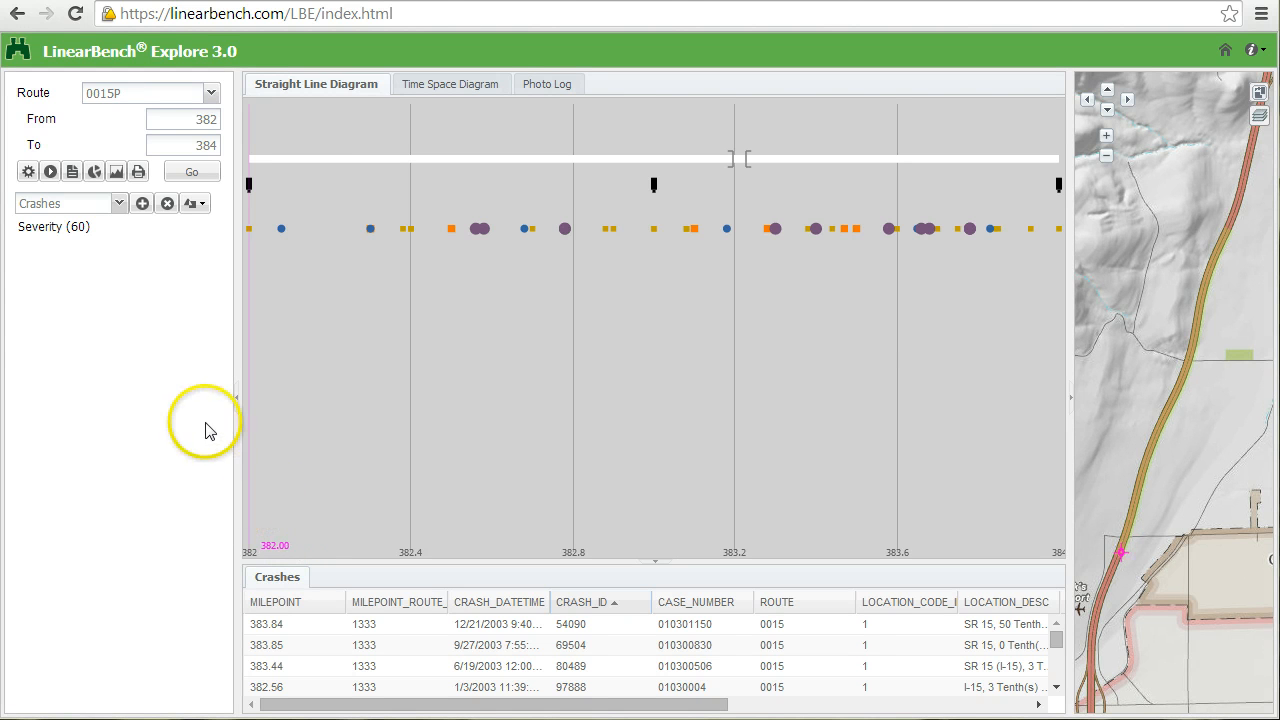
Add the SpeedLimits and Culverts layers beneath the Crashes layer
left_click(141, 206)
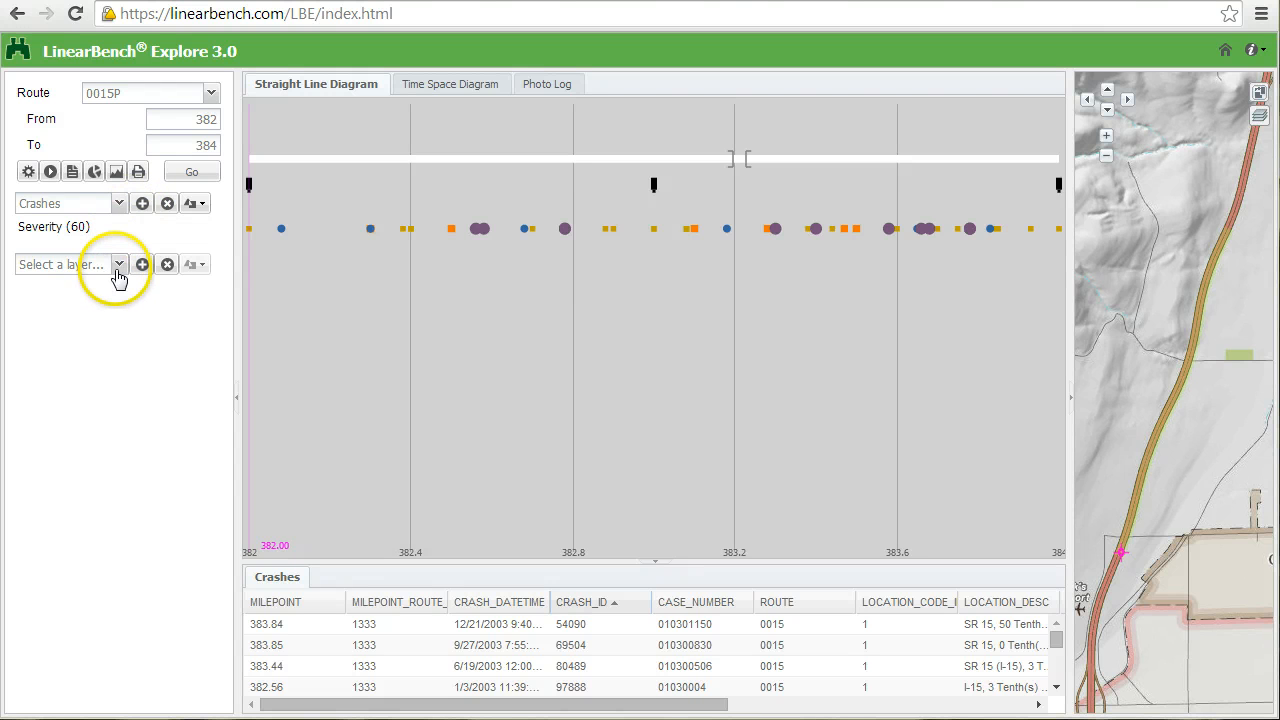
left_click(118, 266)
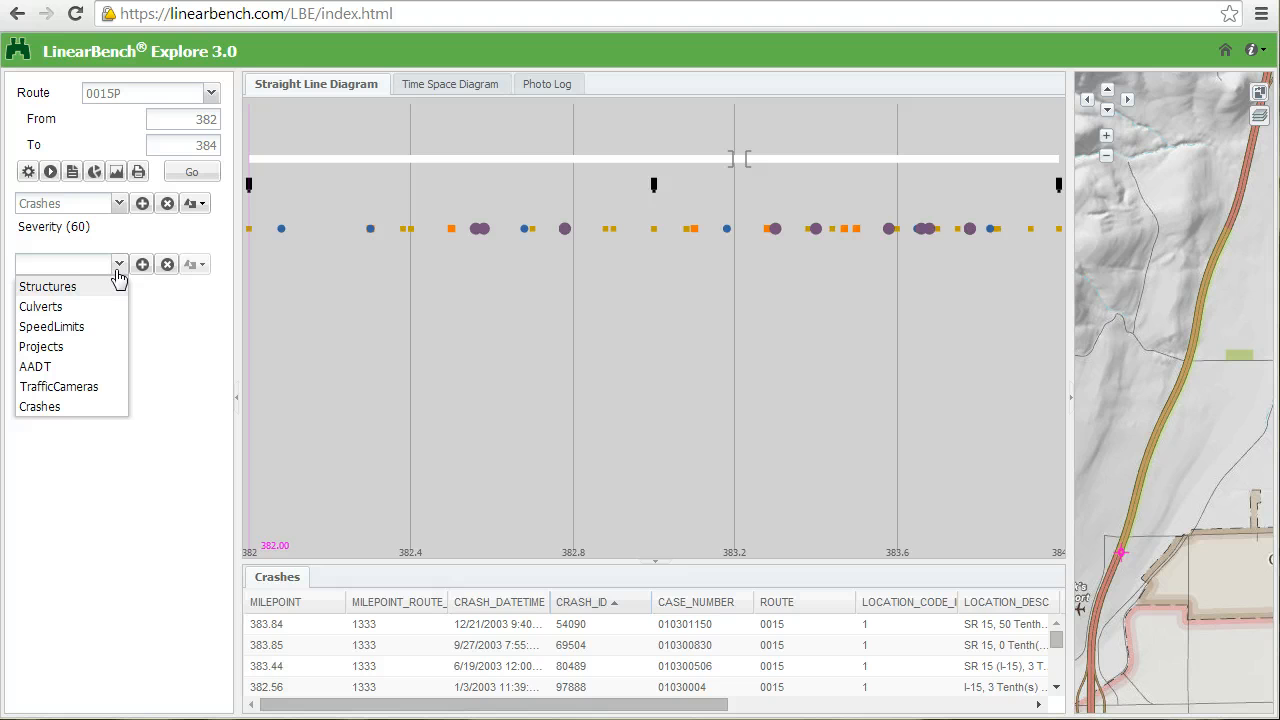
left_click(81, 329)
left_click(142, 264)
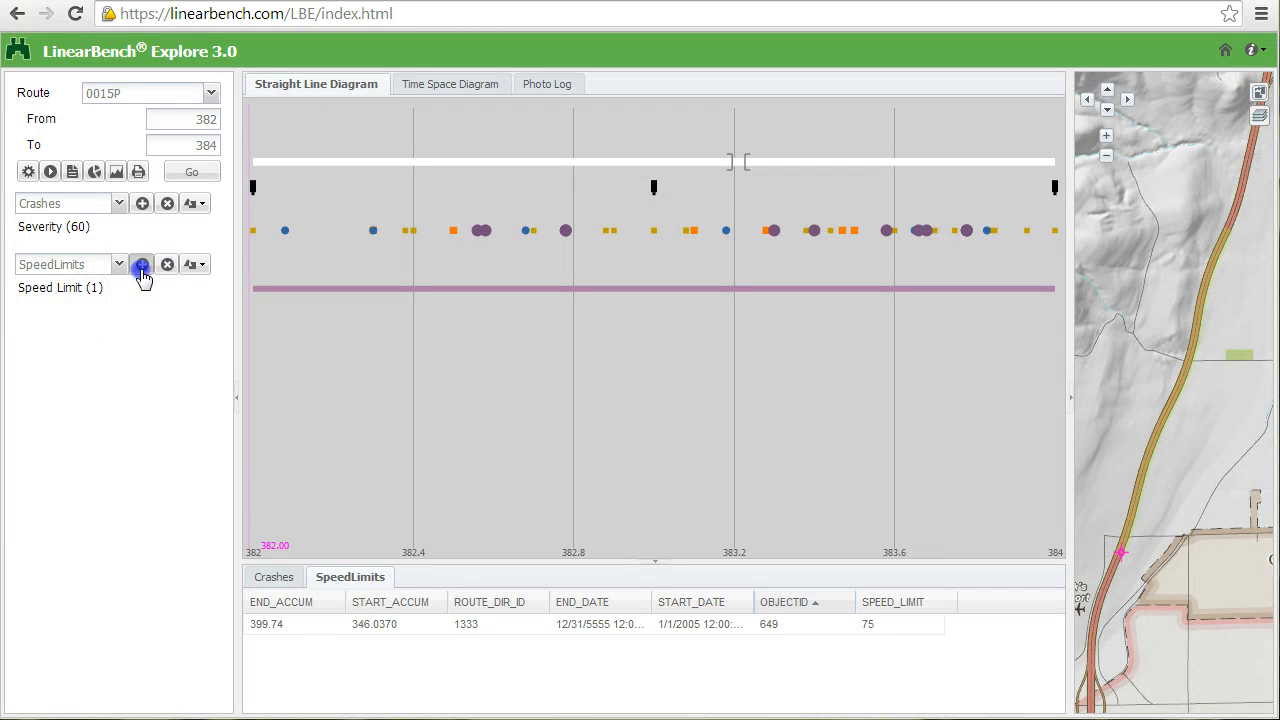
left_click(118, 325)
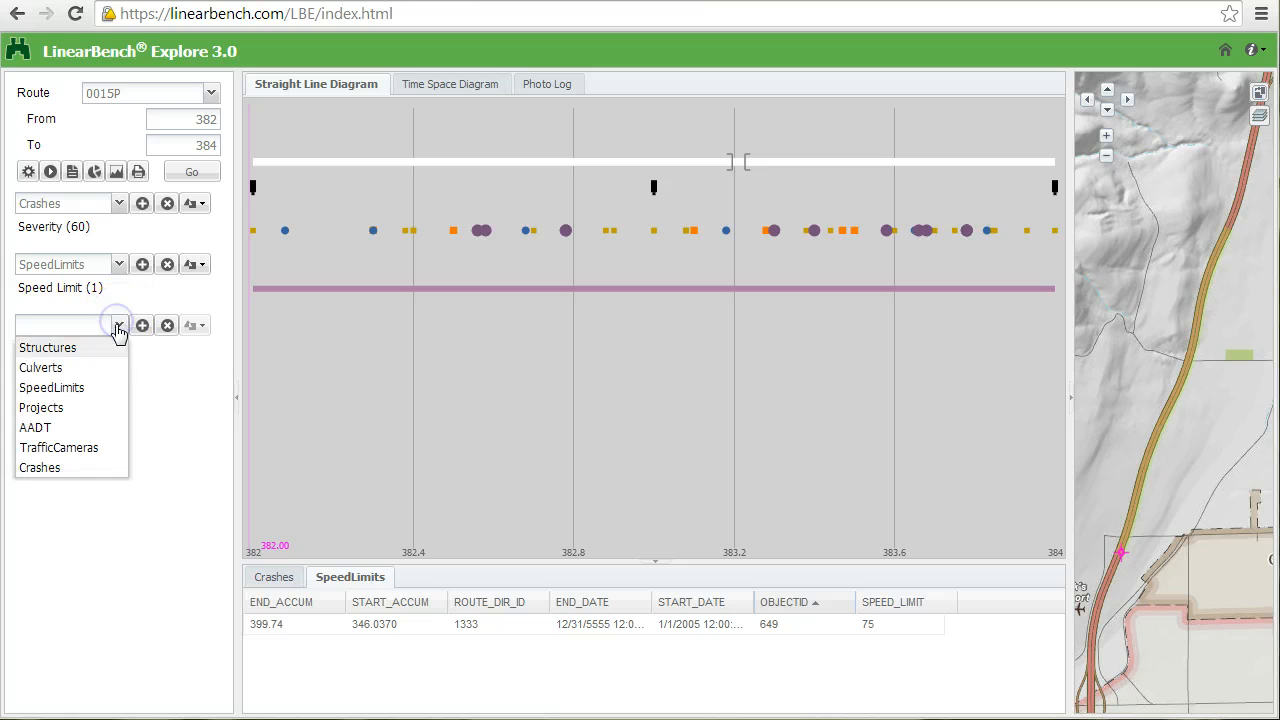
left_click(57, 370)
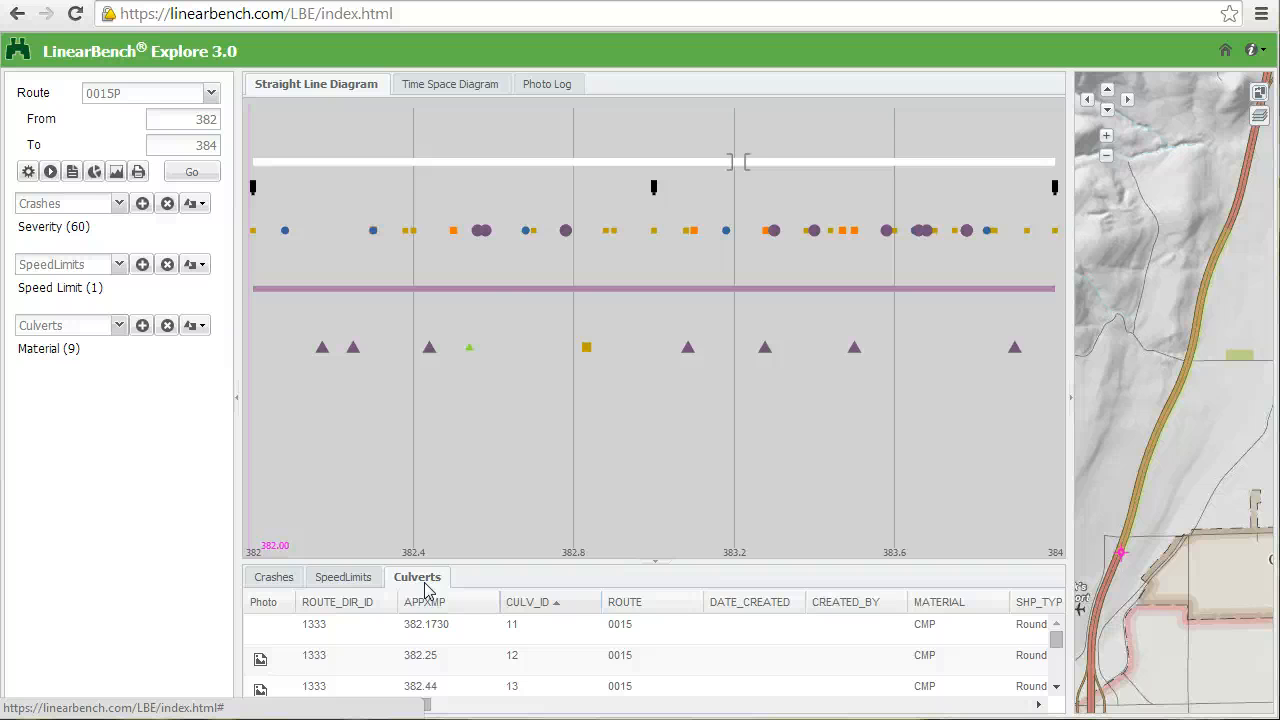
Collapse and restore the attribute table pane and the map pane in turn
left_click(651, 567)
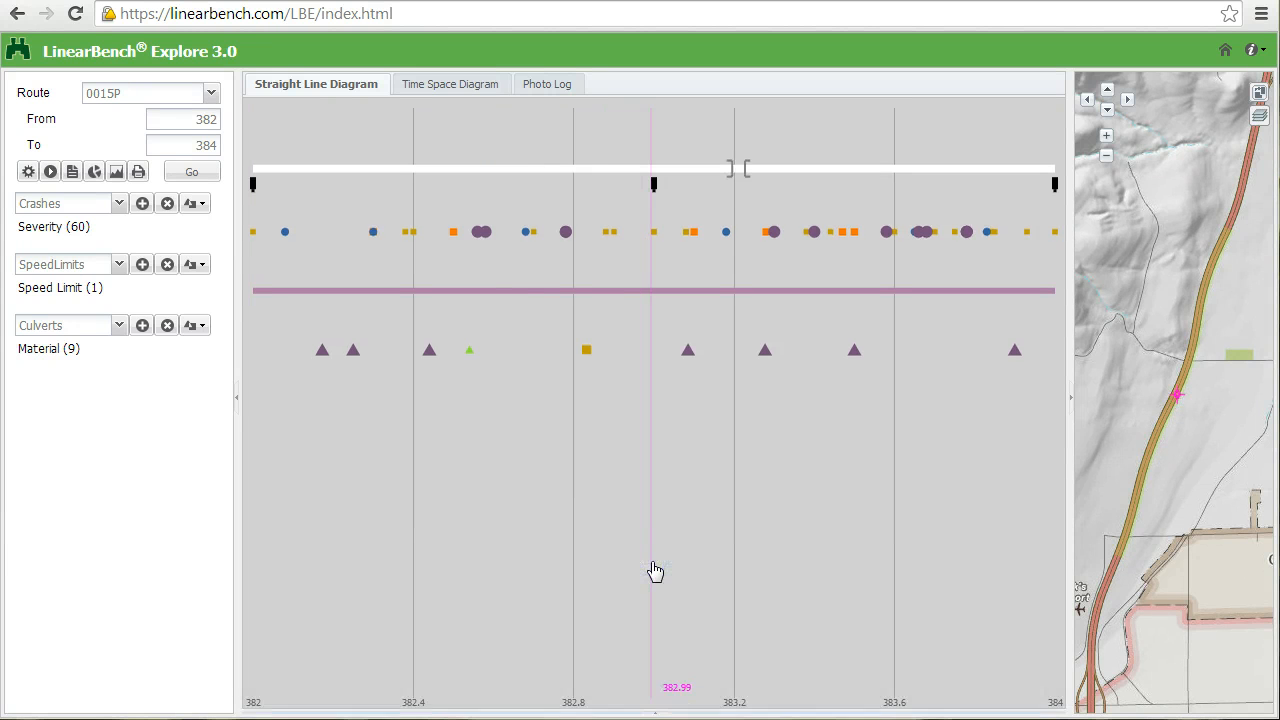
left_click(655, 709)
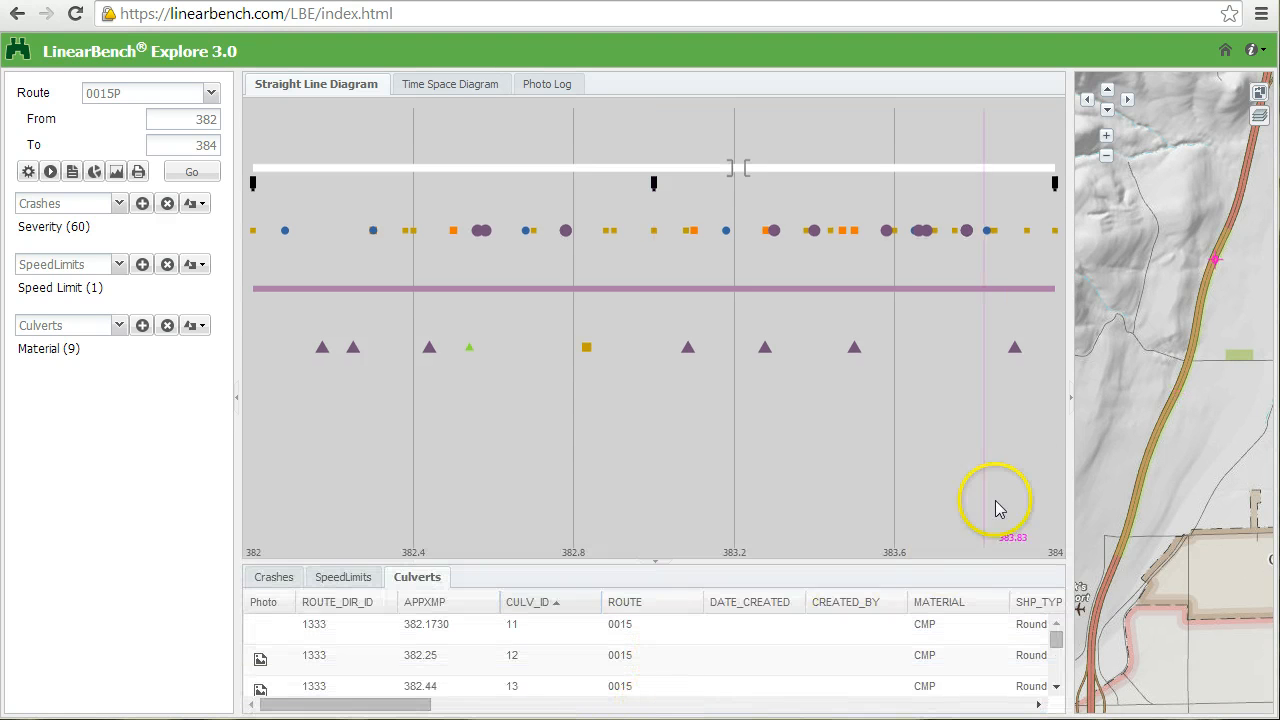
left_click(1071, 399)
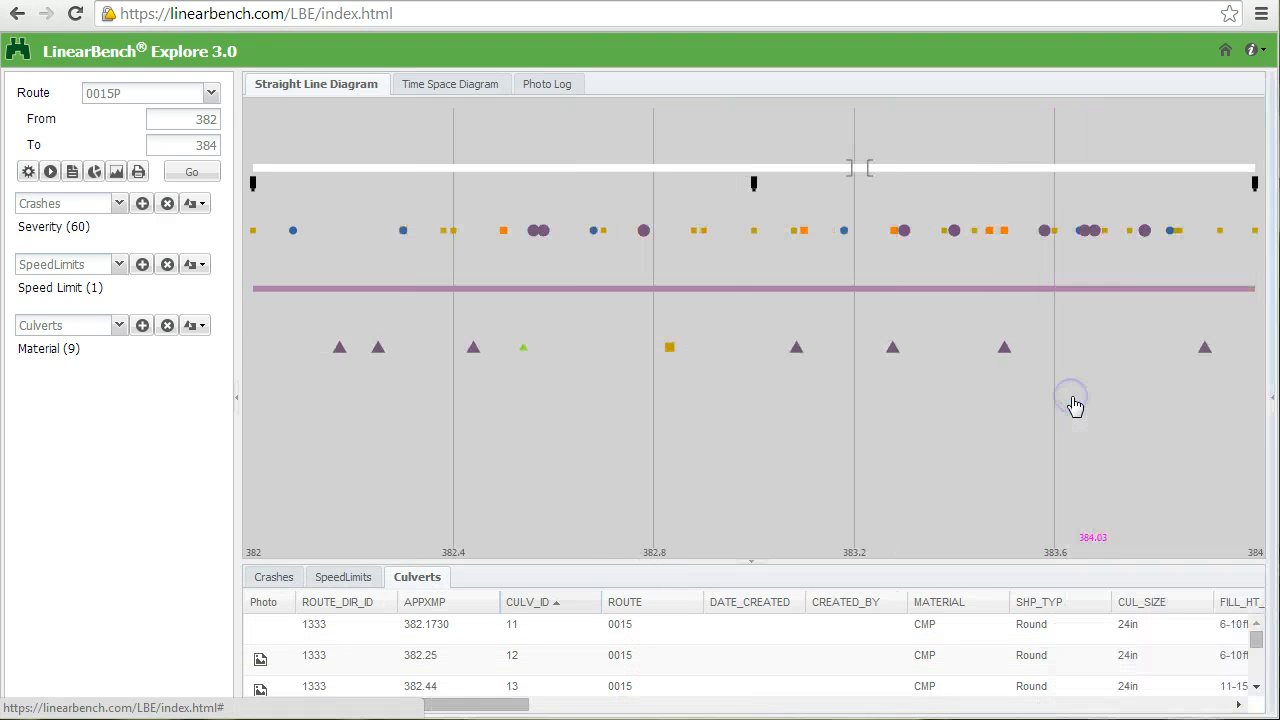
left_click(1274, 400)
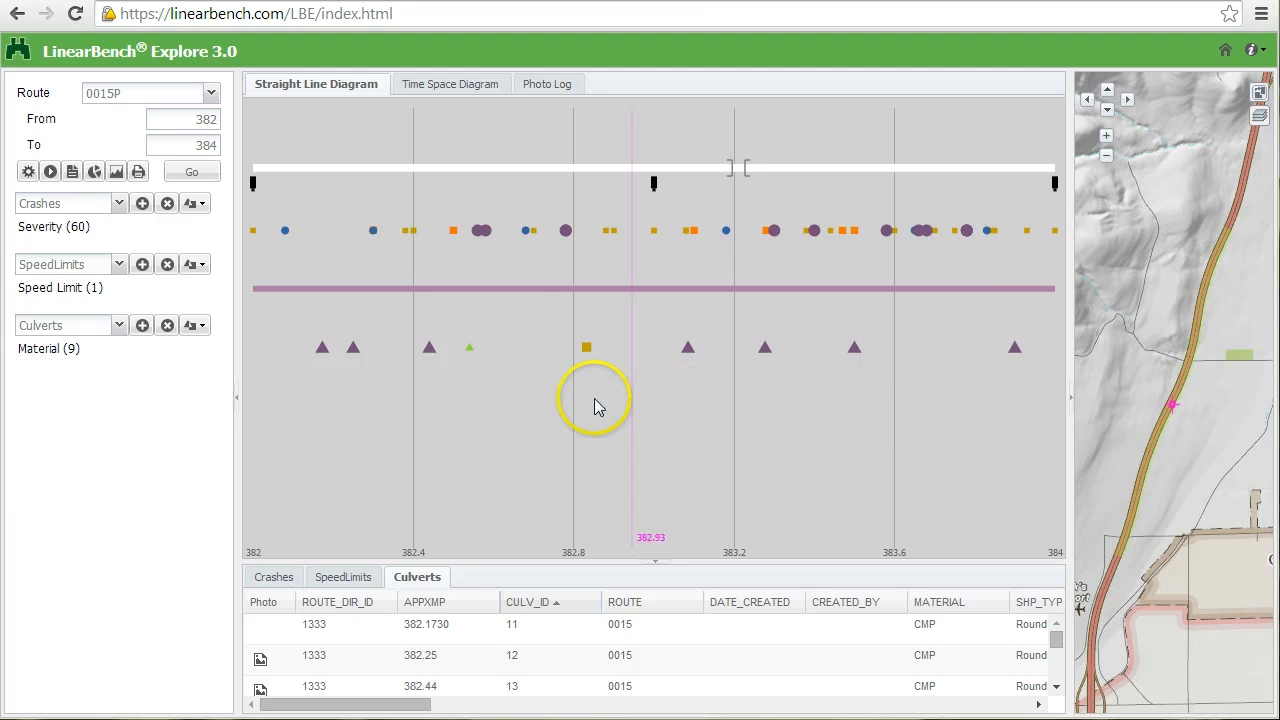
Pan the diagram toward lower milepoints and zoom in to about milepoints 382.19 to 383.08, tracking locations along the route
left_click_drag(522, 398, 670, 405)
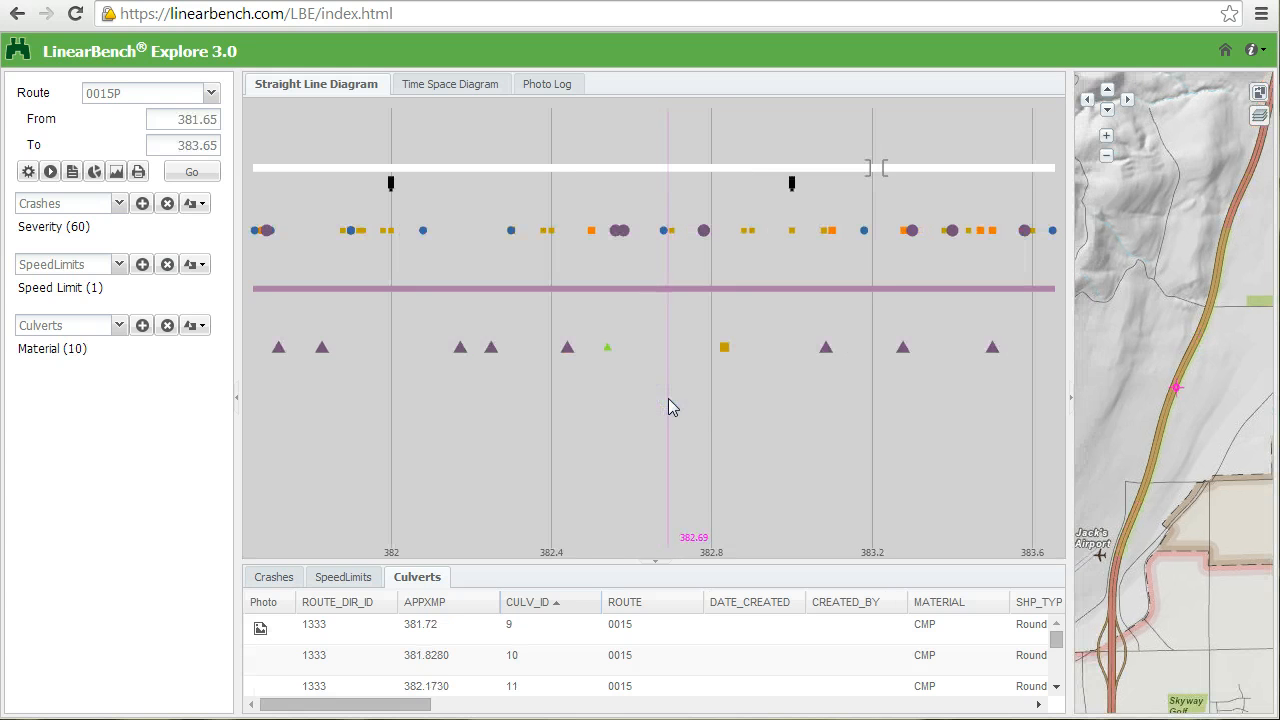
scroll(645, 408, "up", 1)
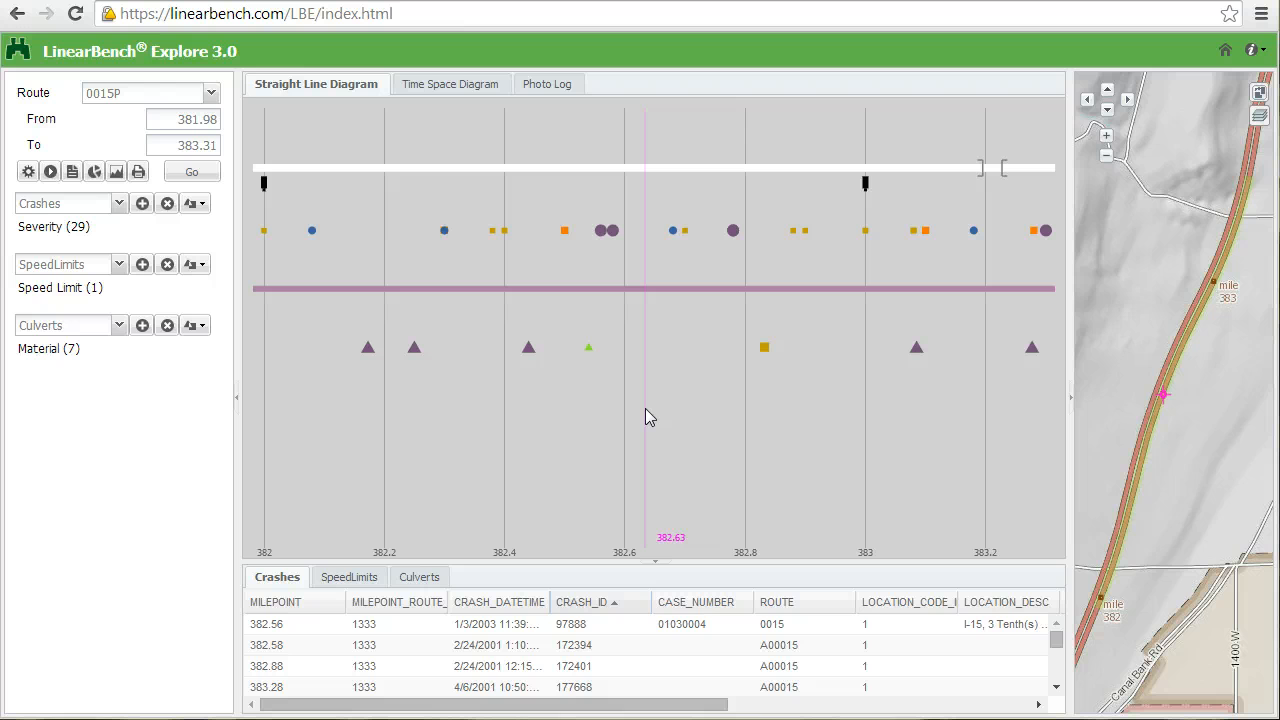
scroll(645, 408, "up", 1)
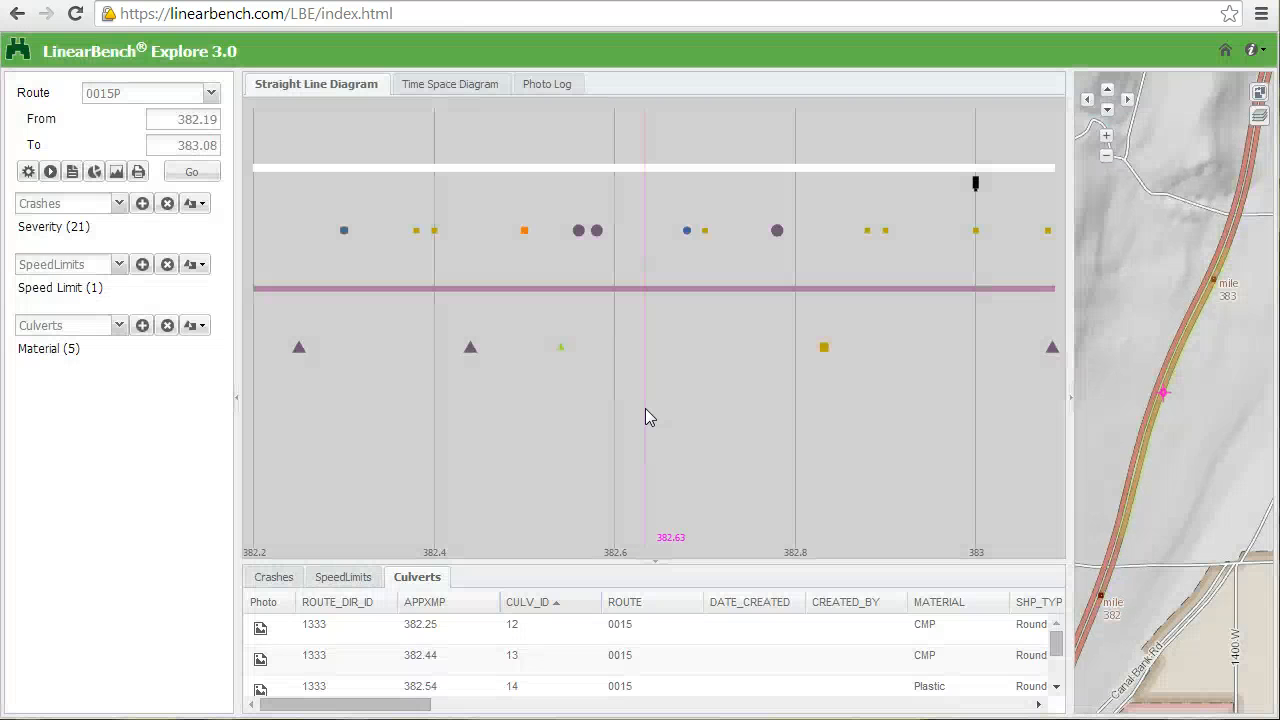
left_click_drag(627, 408, 614, 492)
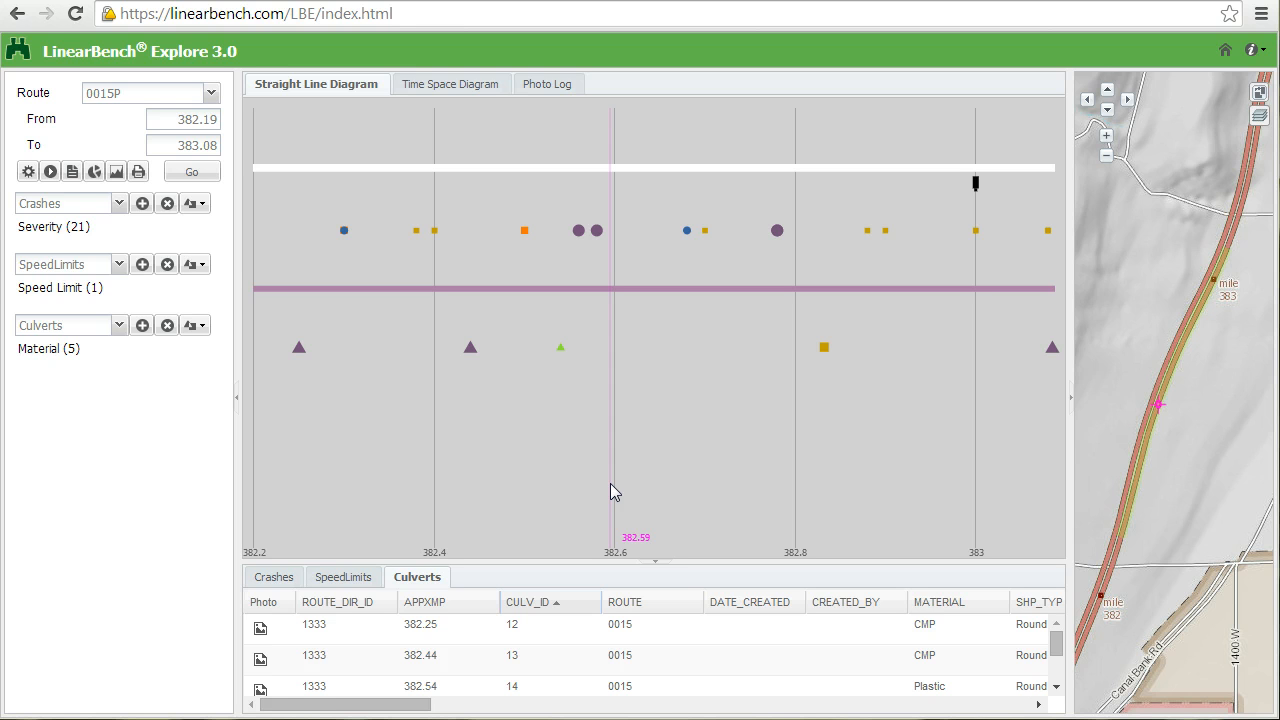
mouse_move(612, 491)
left_mouse_down()
mouse_move(866, 471)
mouse_move(951, 437)
mouse_move(1100, 309)
mouse_move(1220, 125)
left_mouse_up()
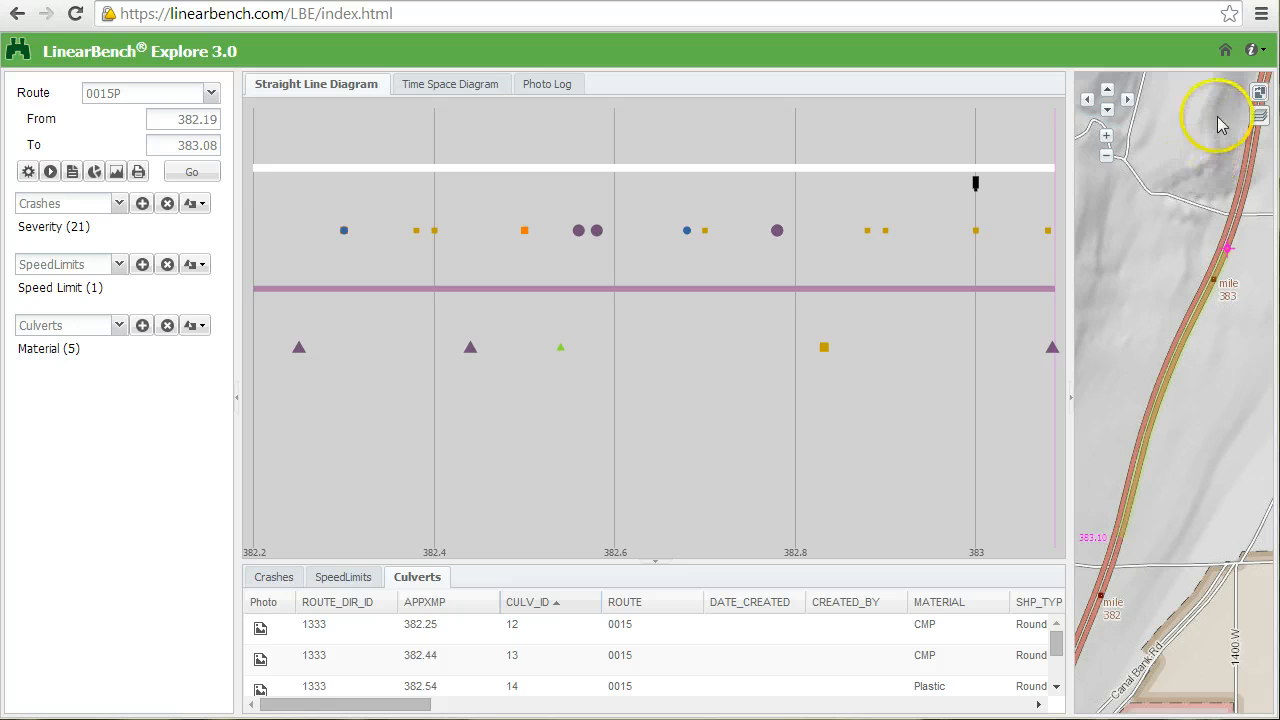
Switch the map layout to a horizontal strip above the diagram and return it to the side
left_click(1257, 102)
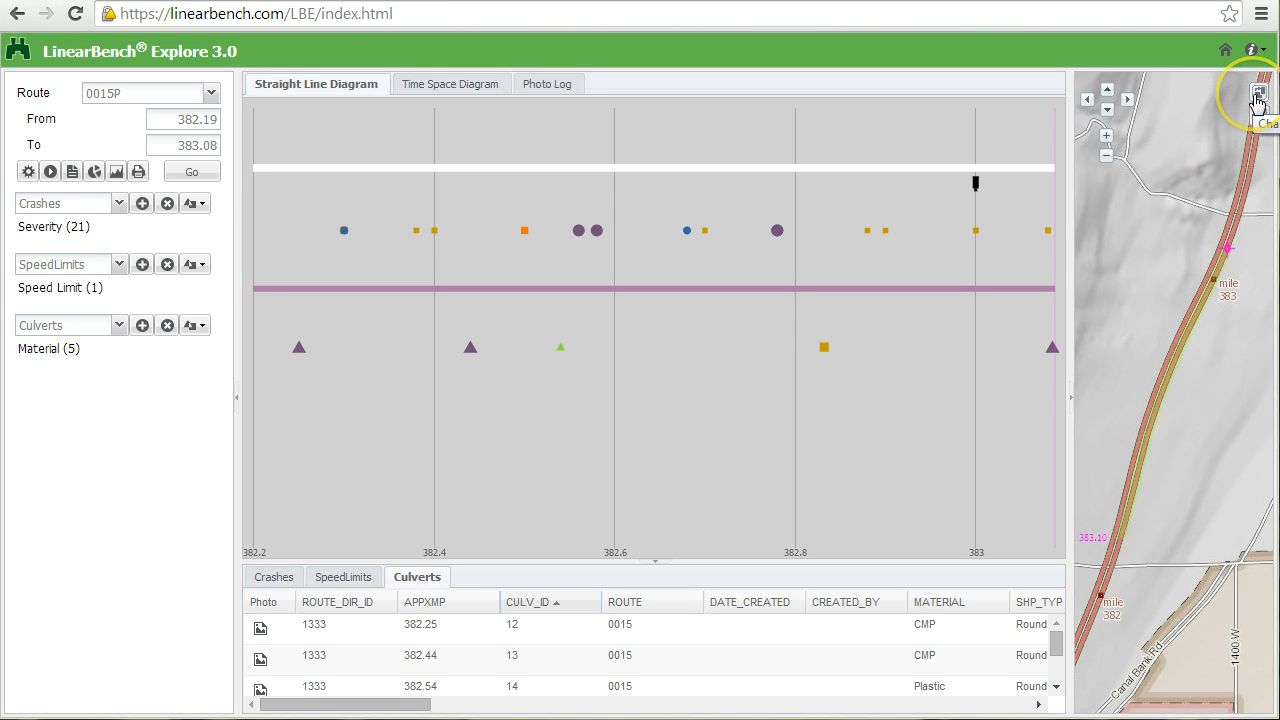
left_click(1257, 102)
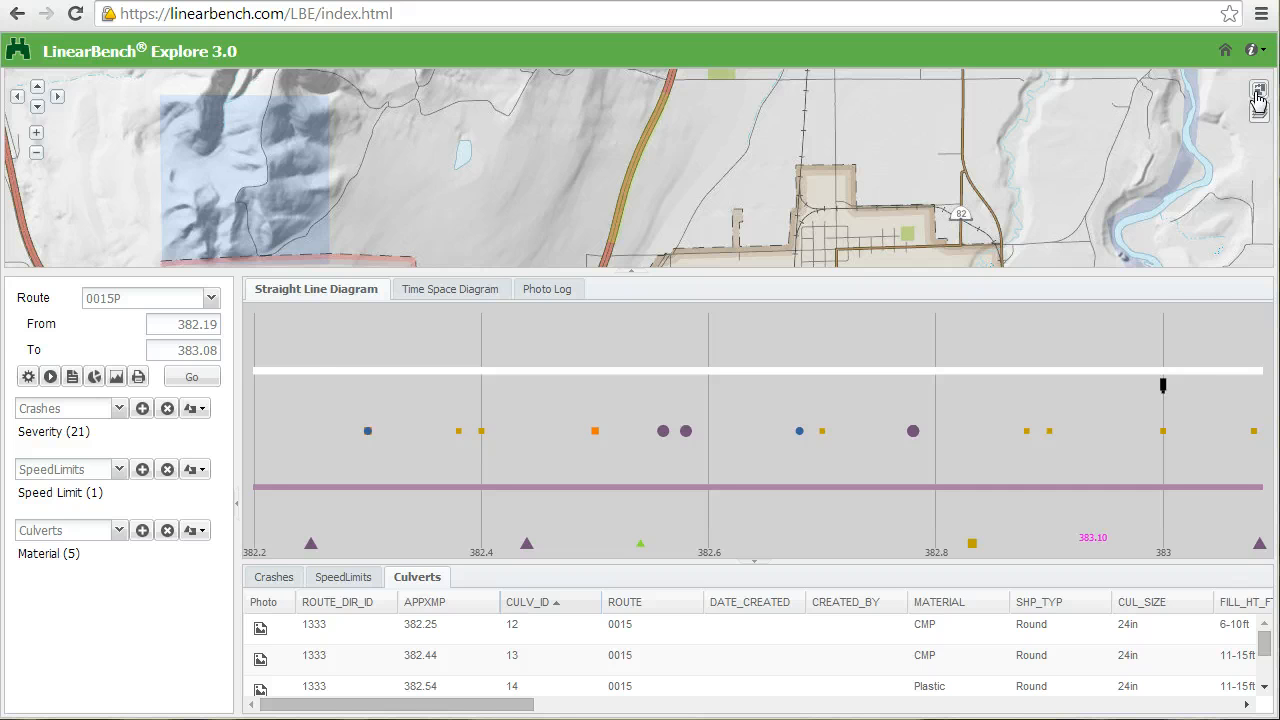
left_click(1257, 96)
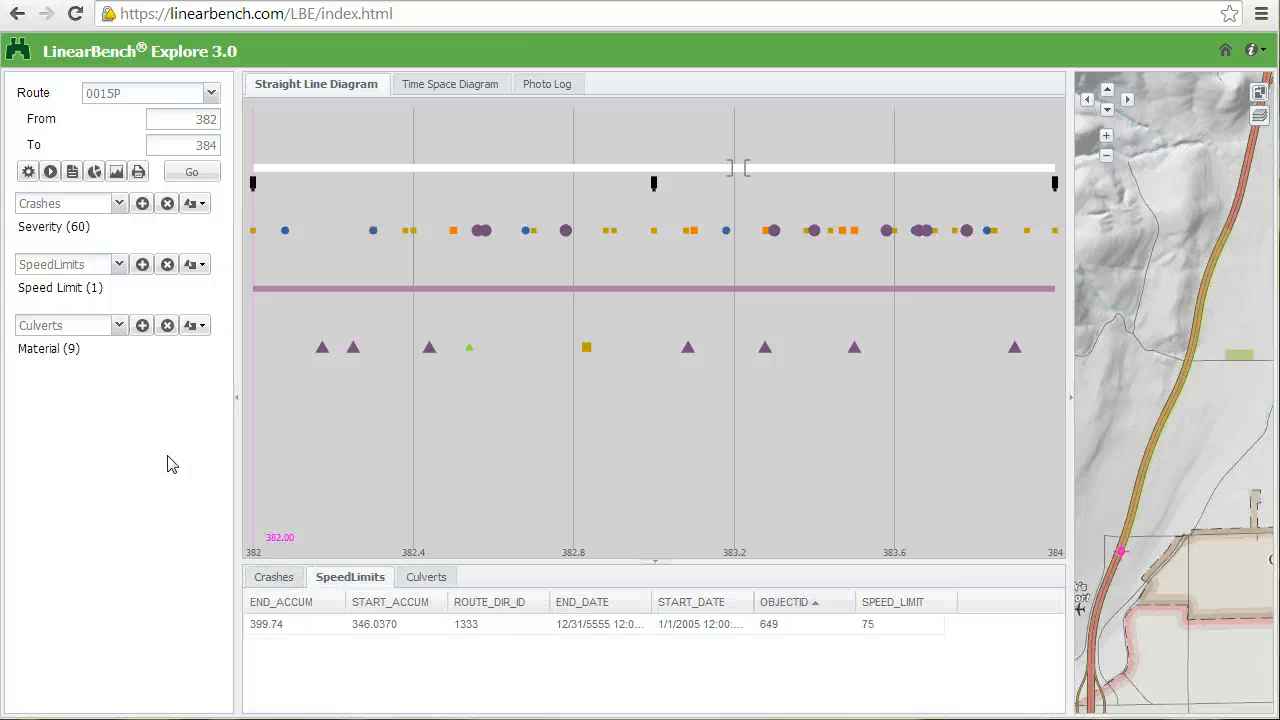
Show the Crashes layer's Severity legend as a pie chart in Visual Aids, placing the window clear of the diagram's first mile
left_click(94, 173)
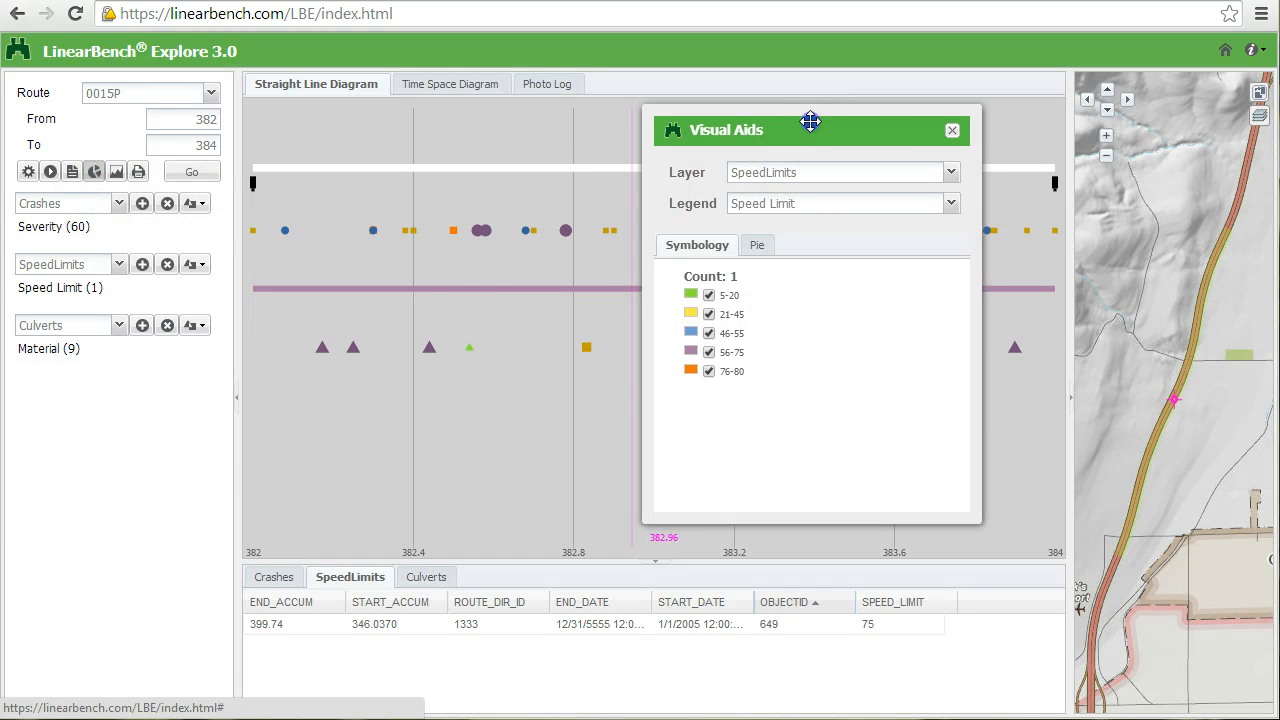
left_click_drag(811, 120, 777, 161)
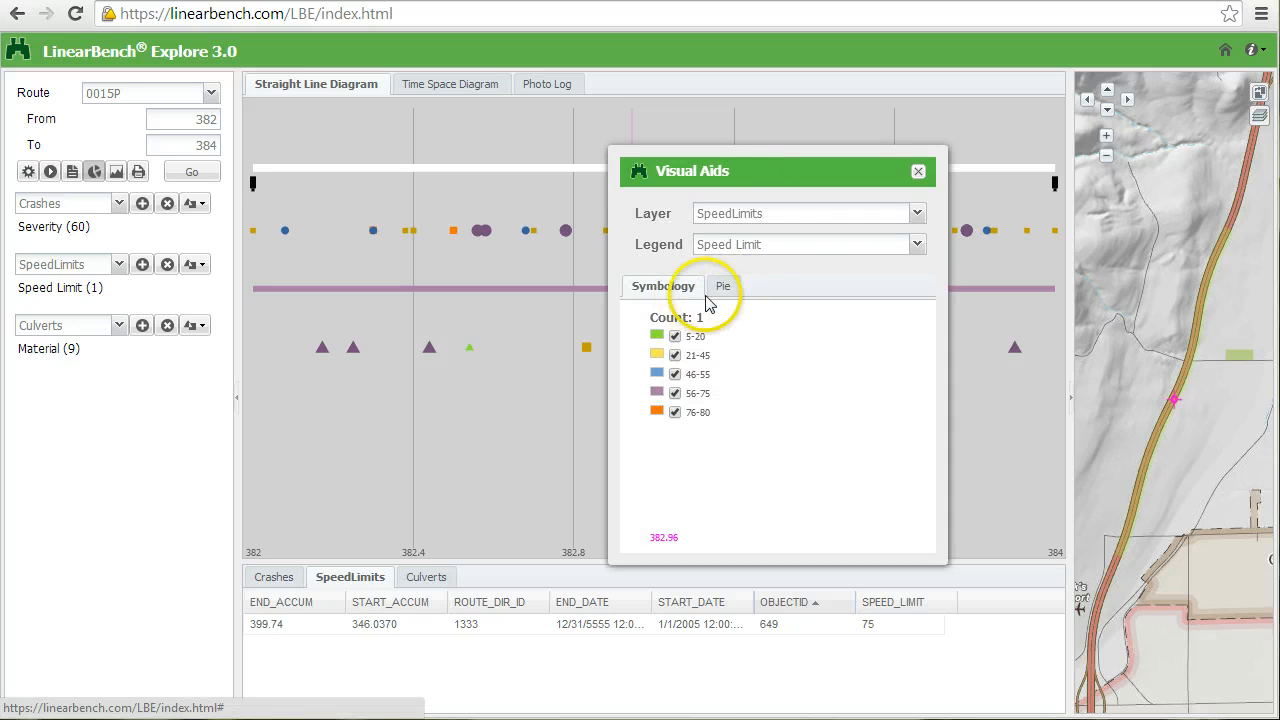
left_click(916, 214)
left_click(751, 277)
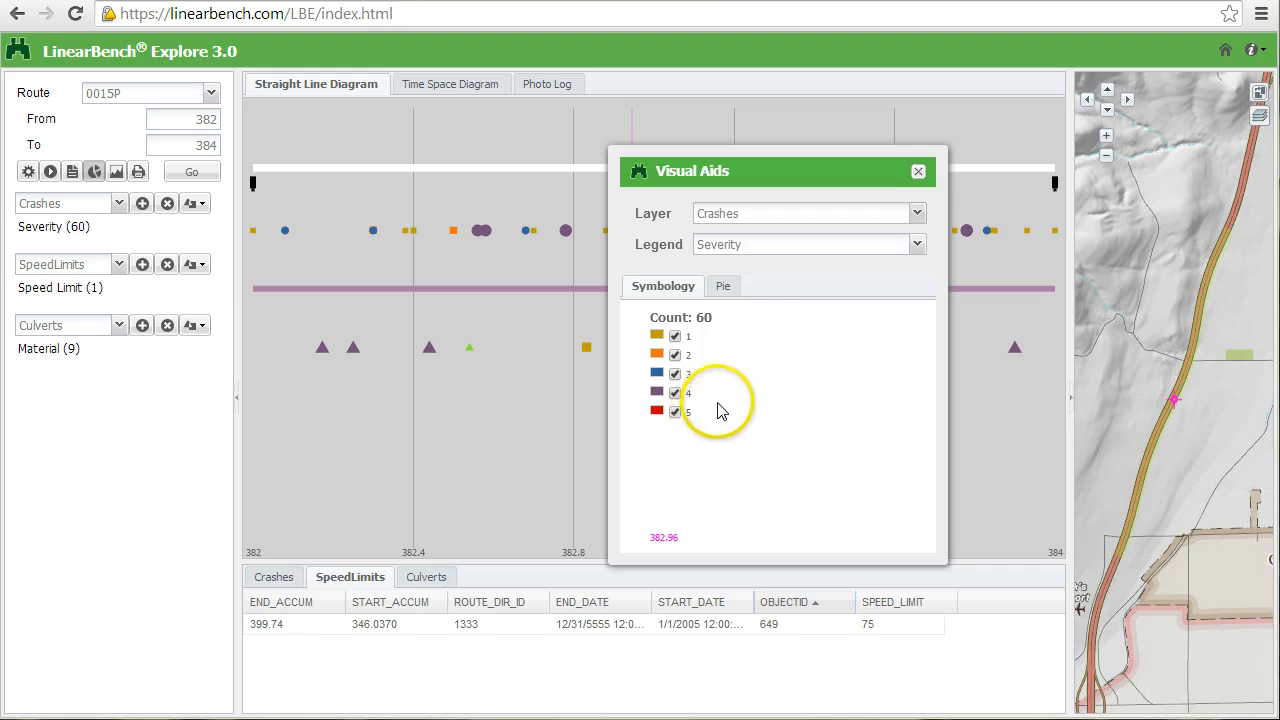
left_click(728, 287)
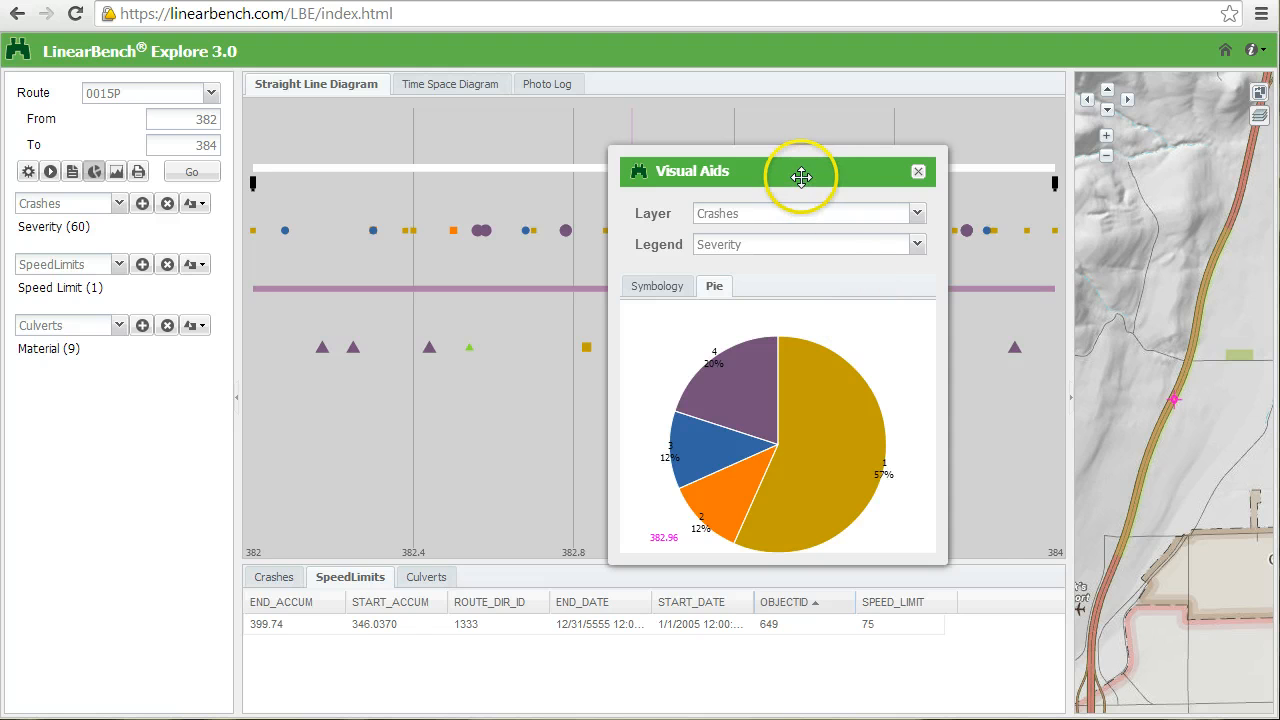
left_click_drag(808, 168, 880, 140)
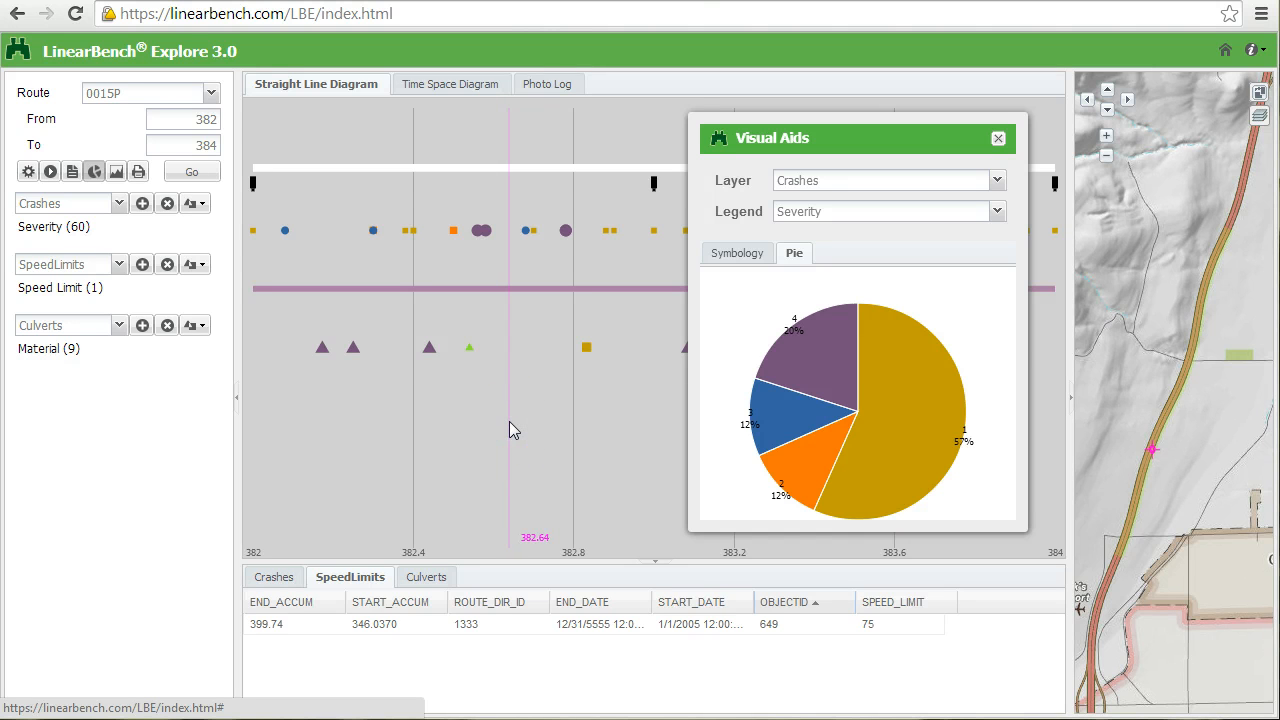
Zoom the diagram in to milepoints 382.35 to 383.24 and examine the change in the crash severity pie chart
scroll(509, 422, "up", 1)
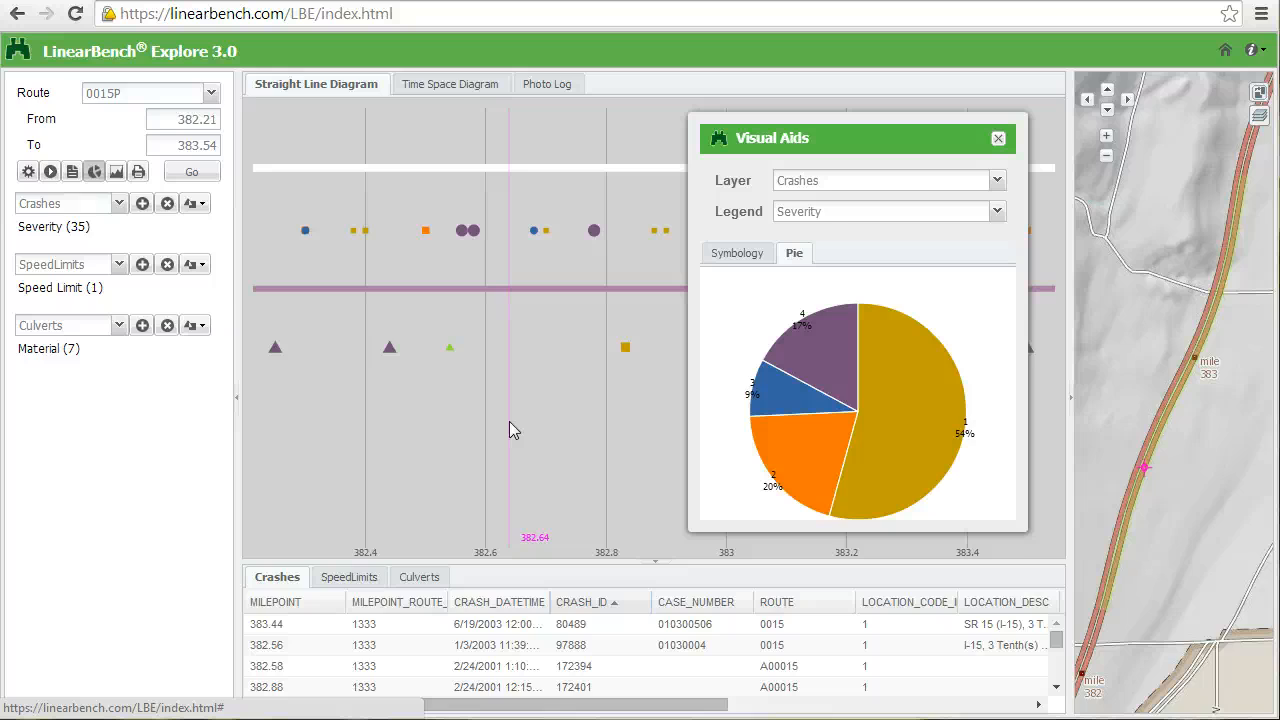
scroll(509, 422, "up", 1)
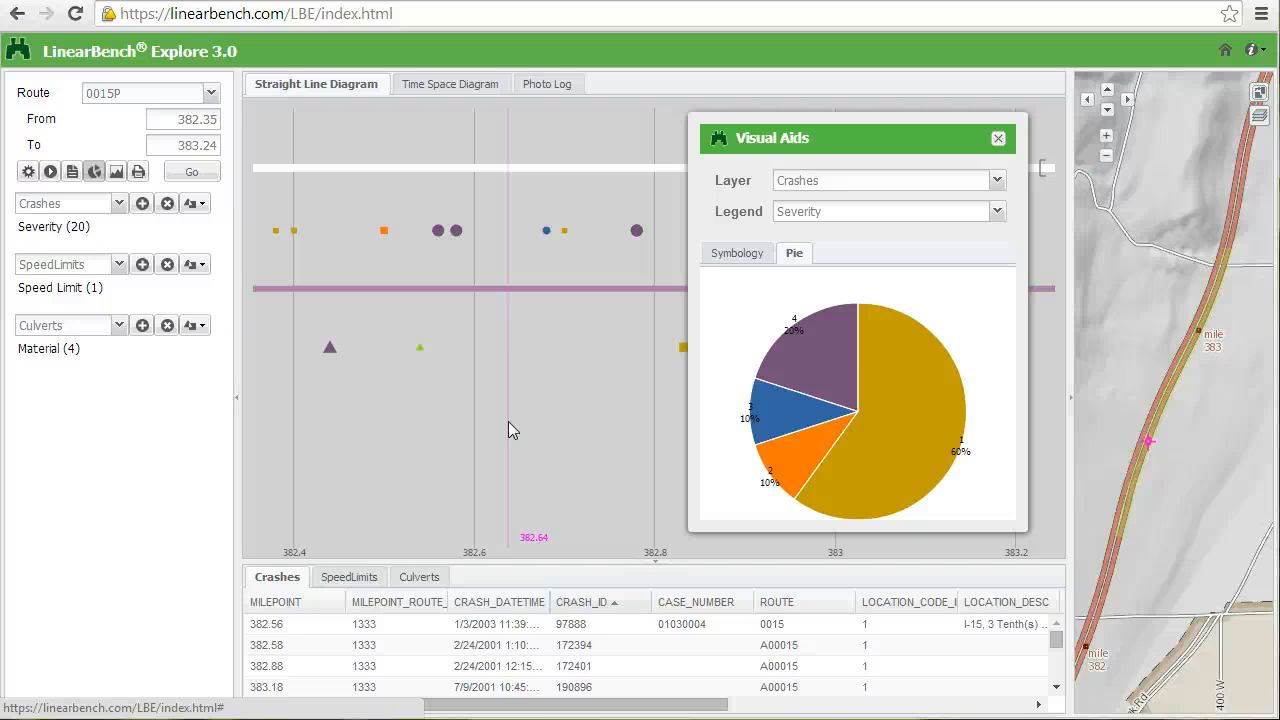
left_click(499, 422)
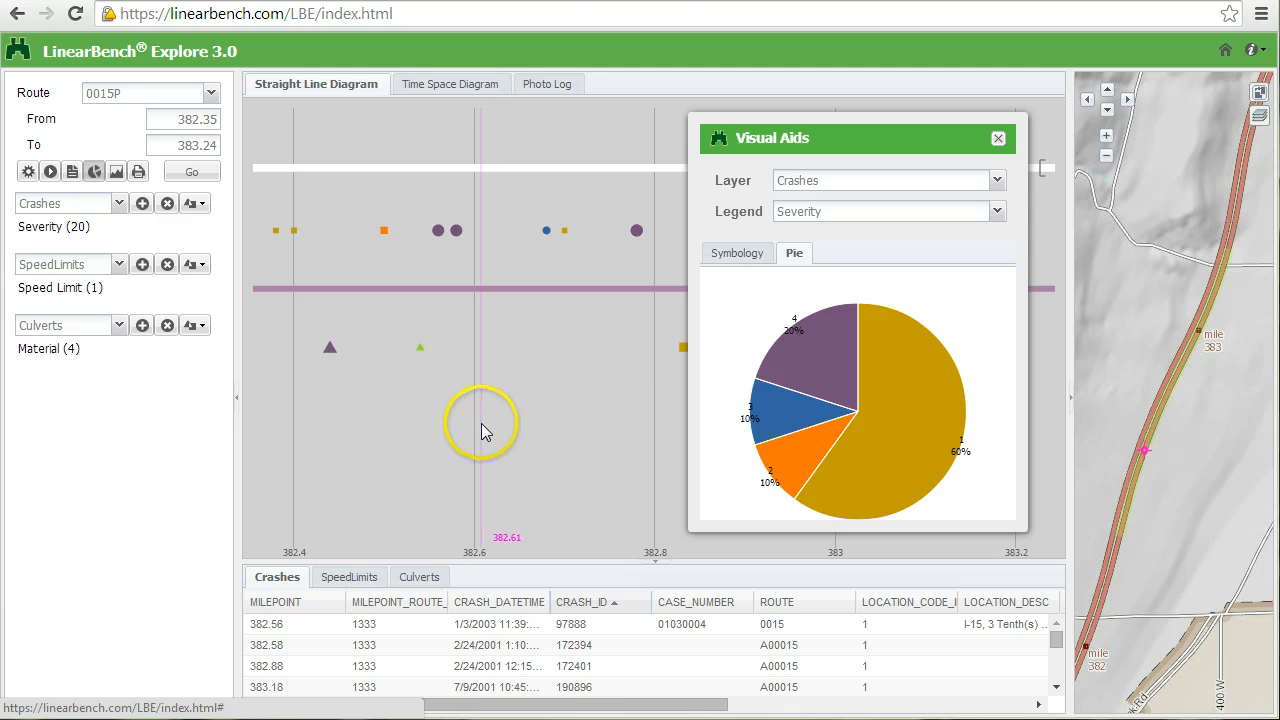
Display the No. of Veh Involved legend for the Crashes layer in addition to Severity
left_click(199, 207)
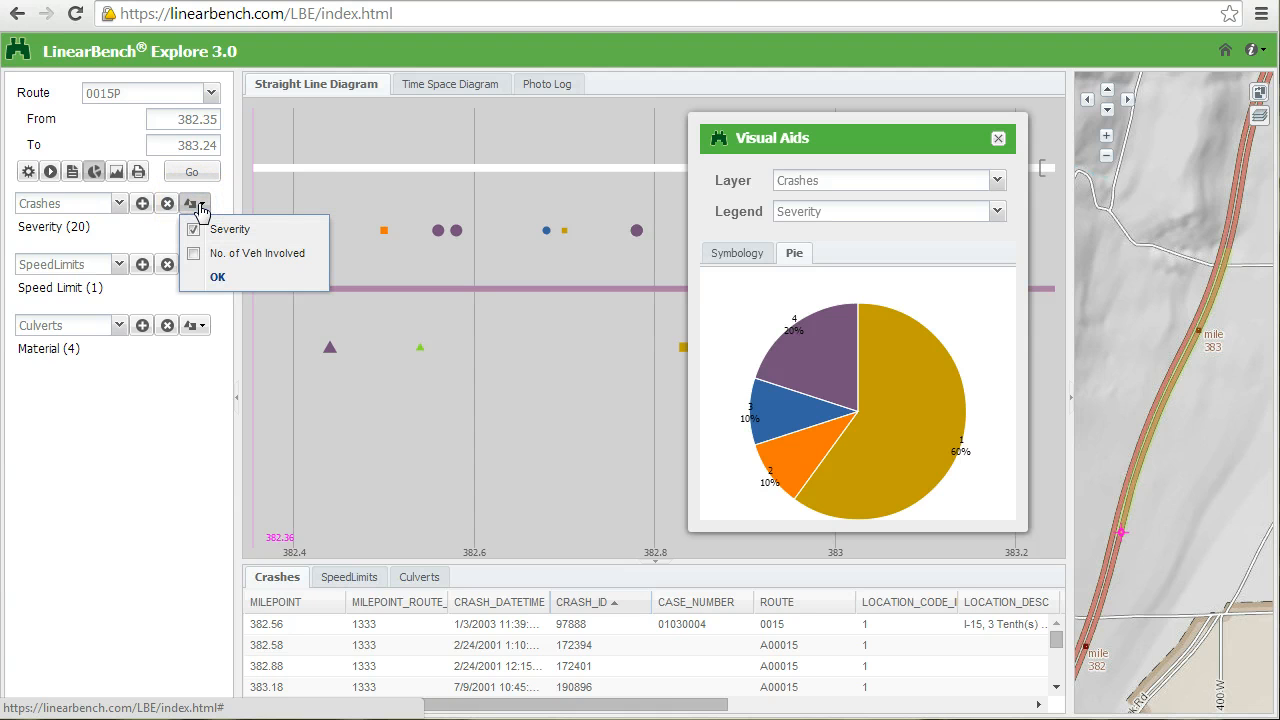
left_click(194, 256)
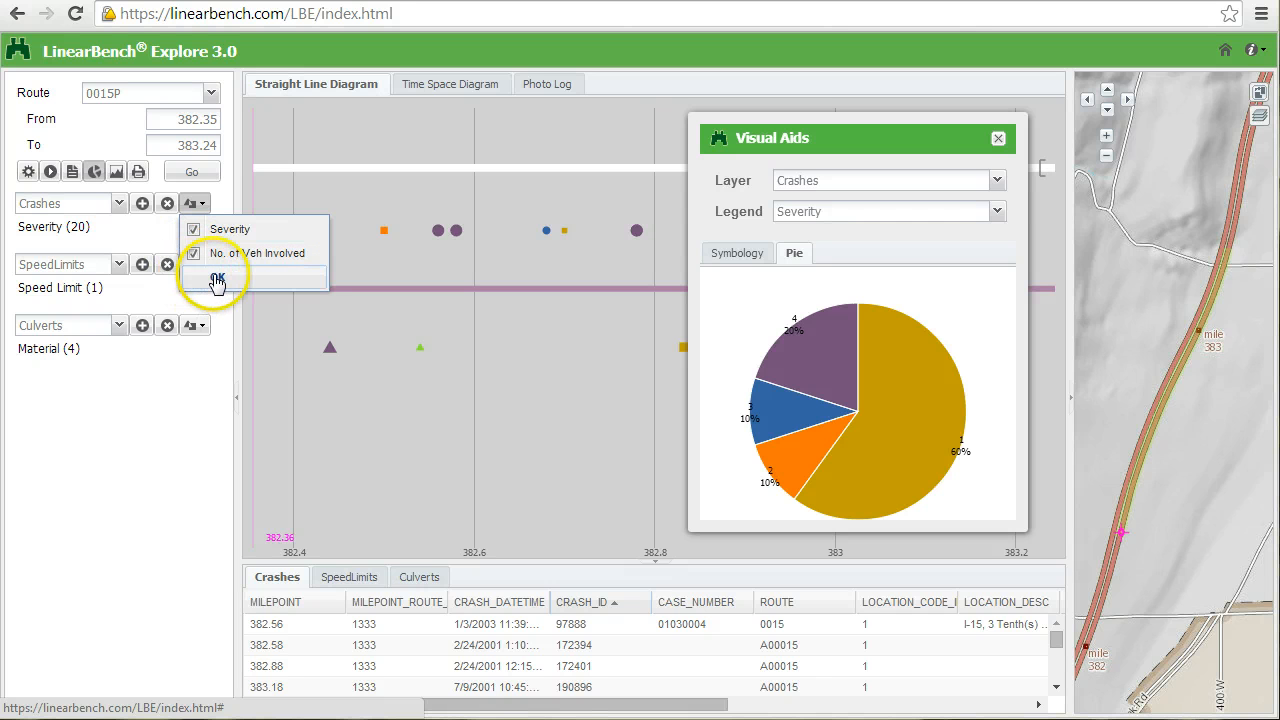
left_click(218, 281)
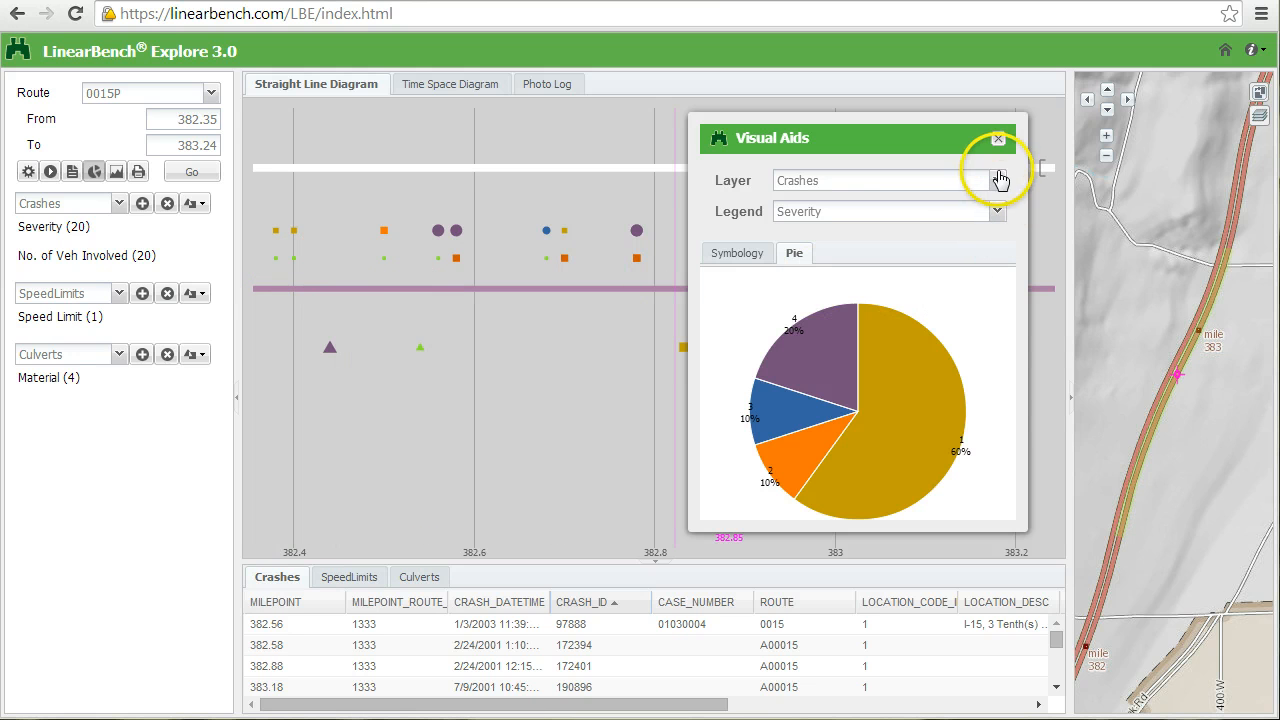
View the Crashes layer's No. of Veh Involved legend in Visual Aids as a pie chart and as symbology, and close the window
left_click(997, 211)
left_click(873, 257)
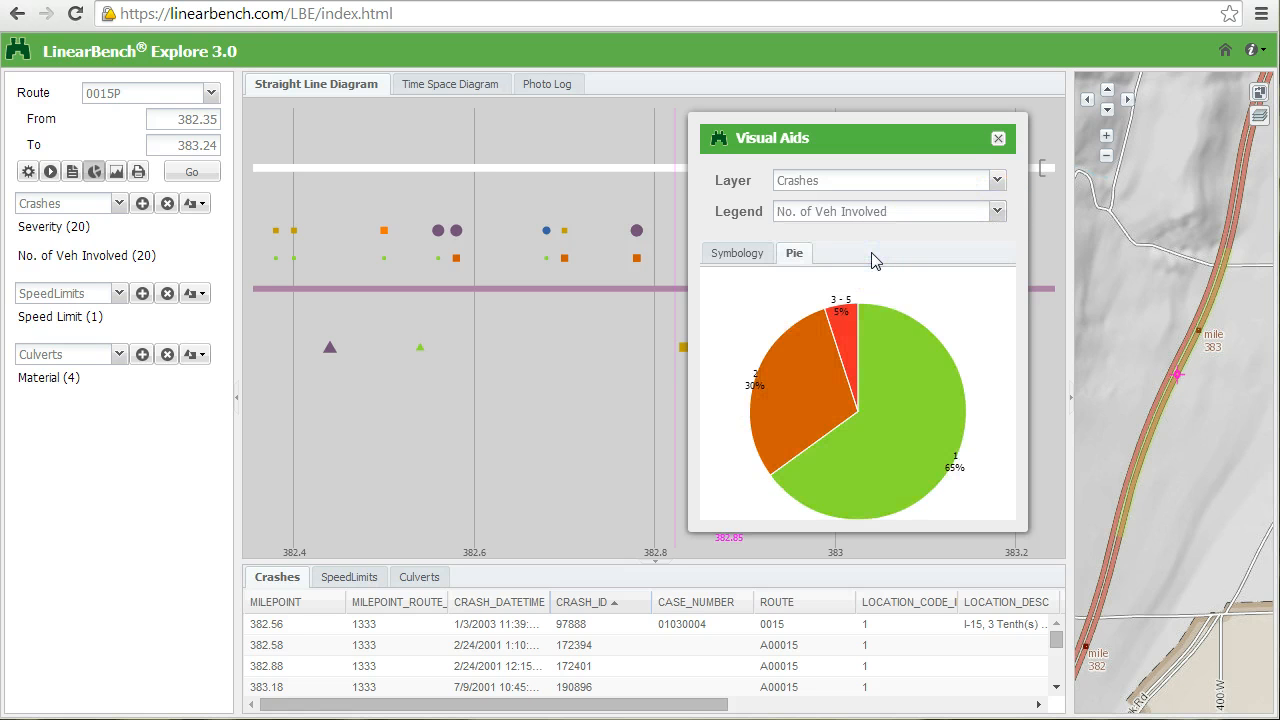
left_click(732, 256)
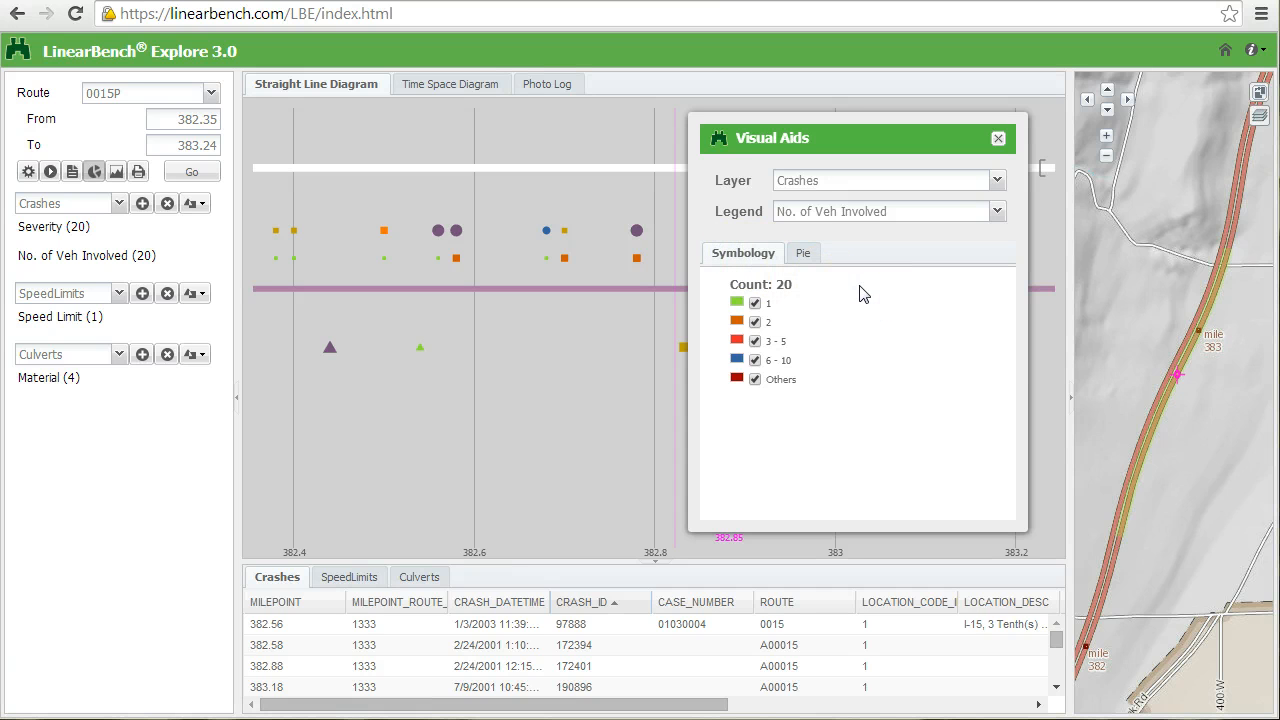
left_click(998, 140)
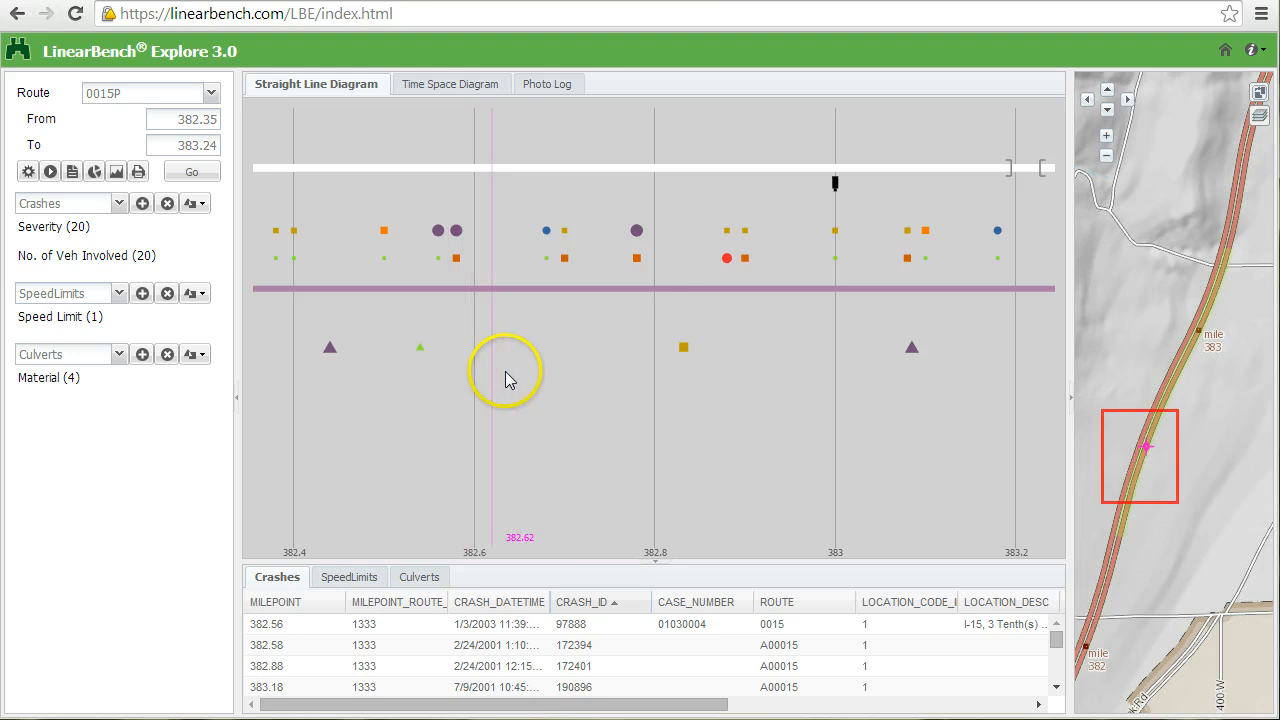
Shift the diagram to milepoints 382.31 to 383.2 and select the red 3 - 5 vehicle crash, followed by the overlapping crashes at 382.78
left_click(611, 365)
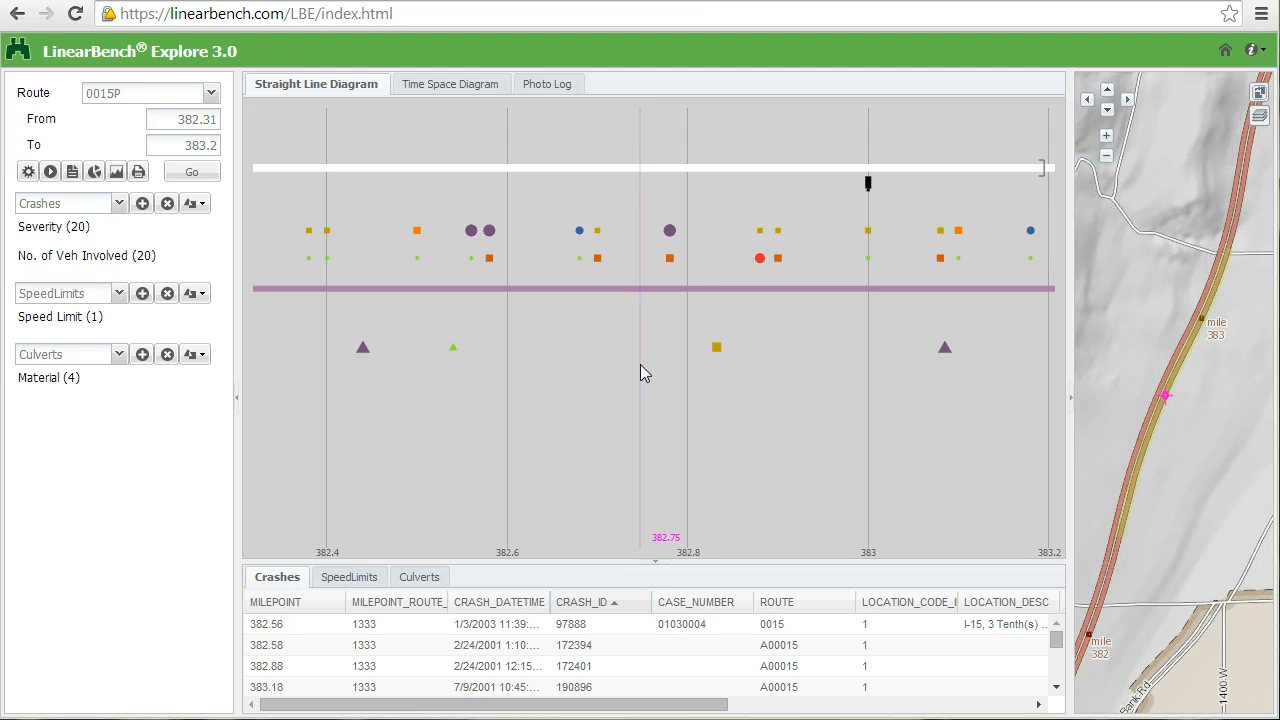
left_click(760, 259)
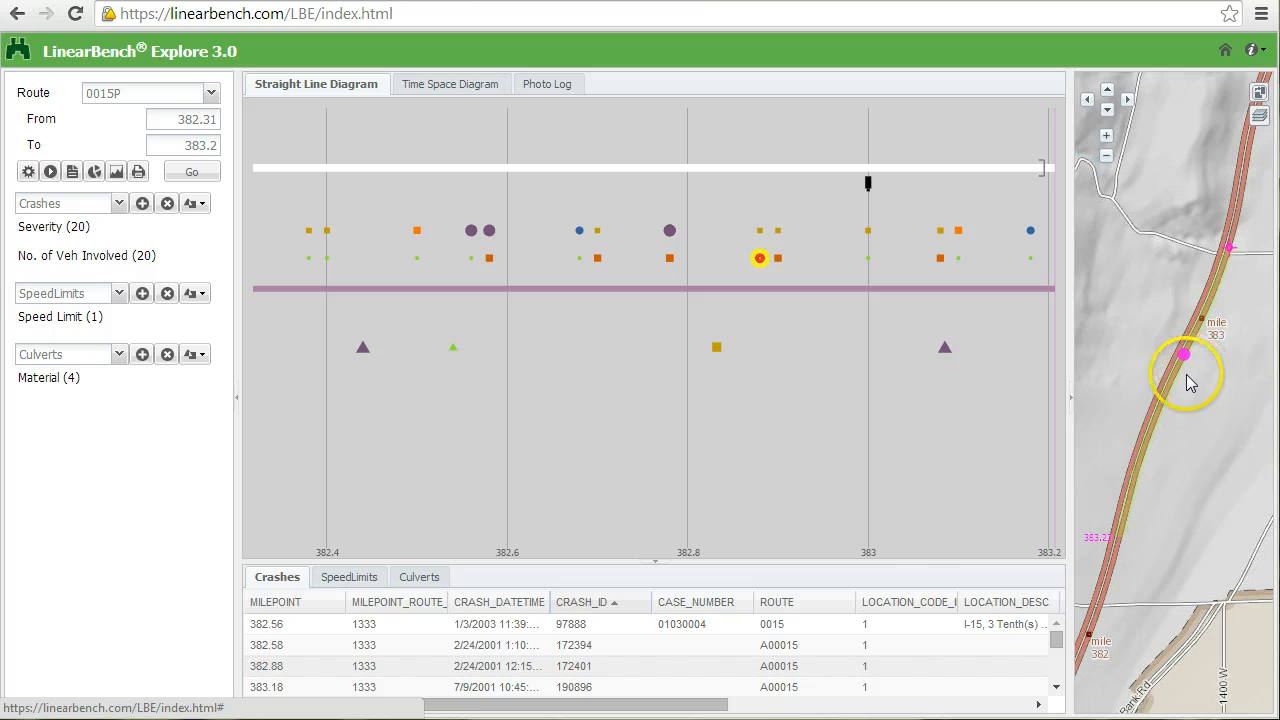
left_click(652, 672)
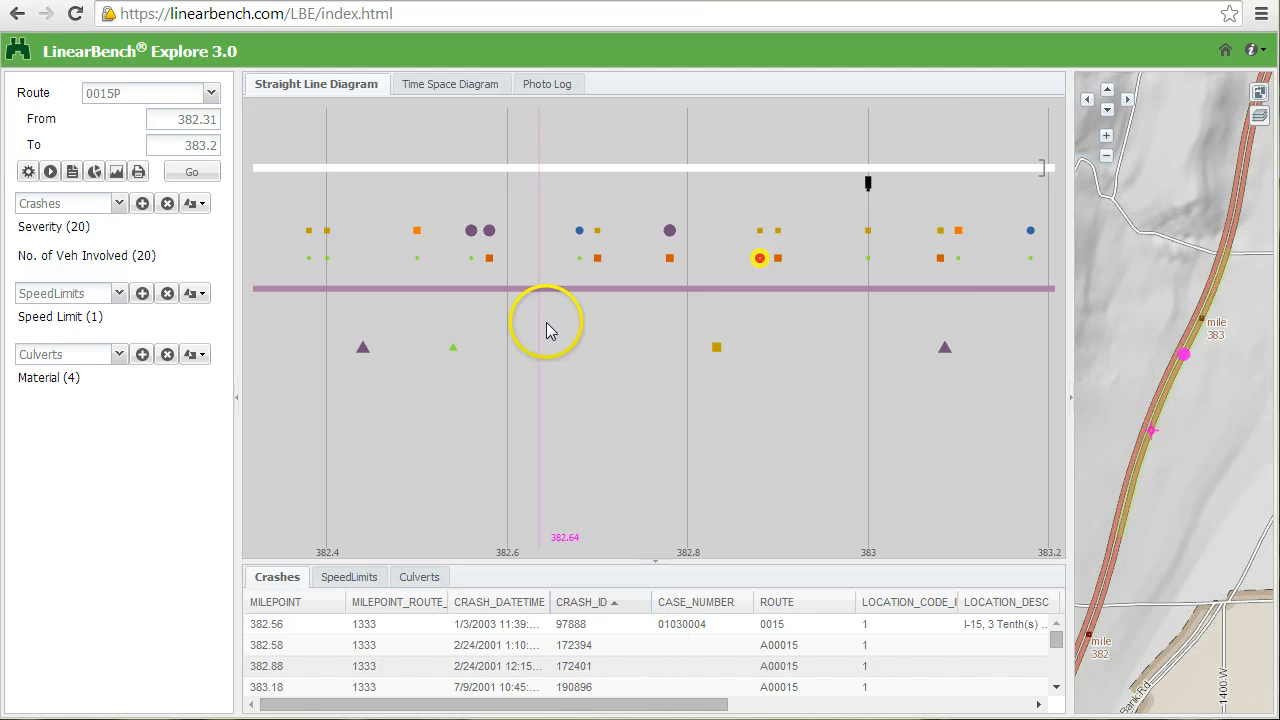
left_click(671, 262)
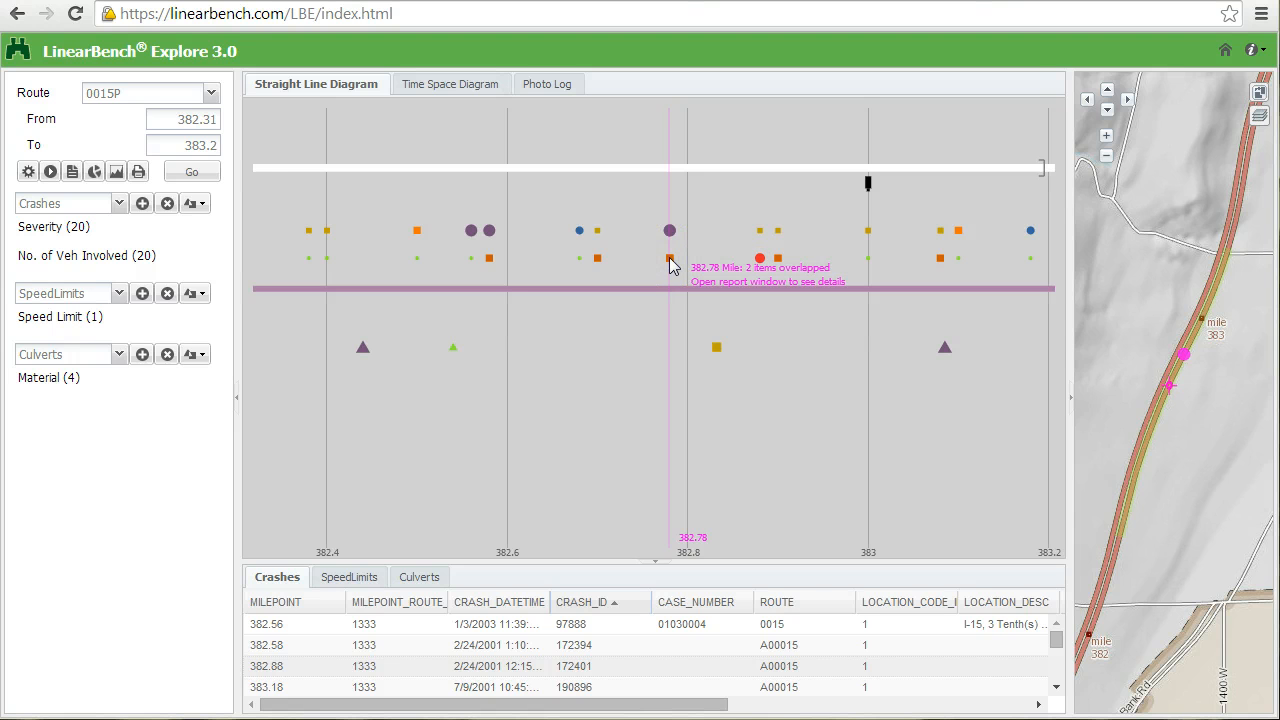
Open the report for the overlapping crashes at milepoint 382.78, inspect the first record and two other crashes from the table, and close it
left_click(72, 172)
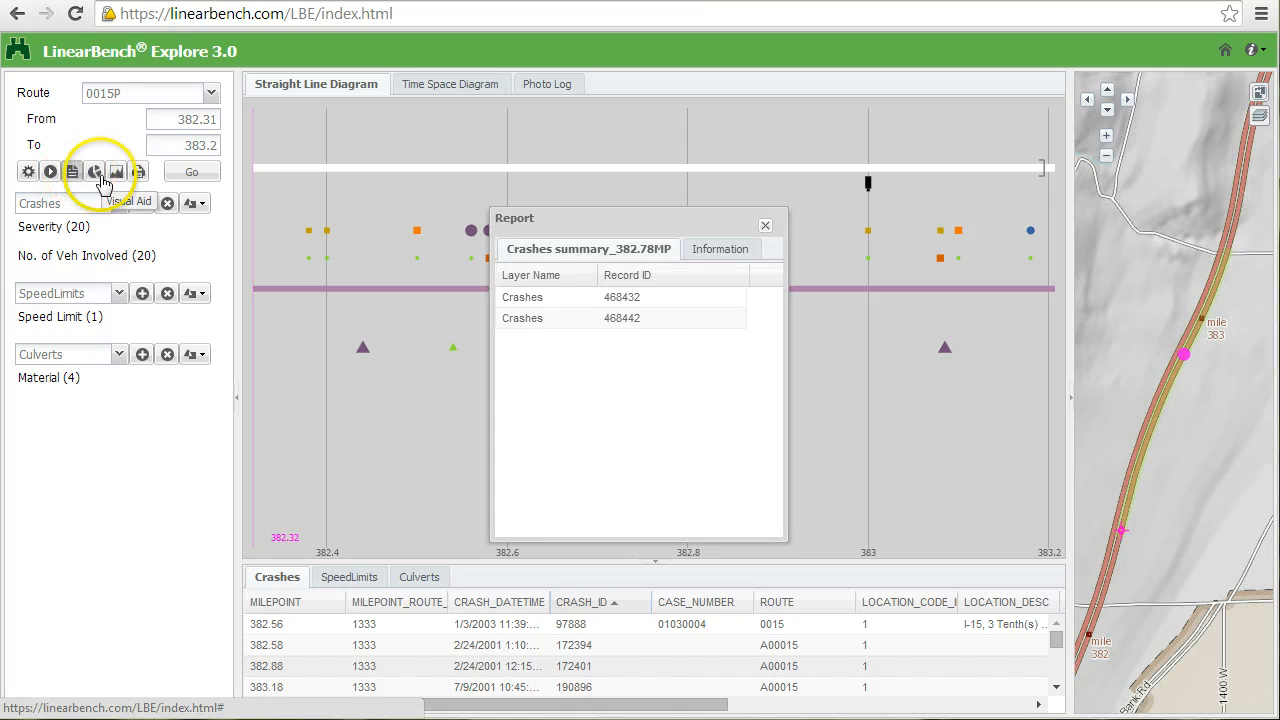
left_click(522, 298)
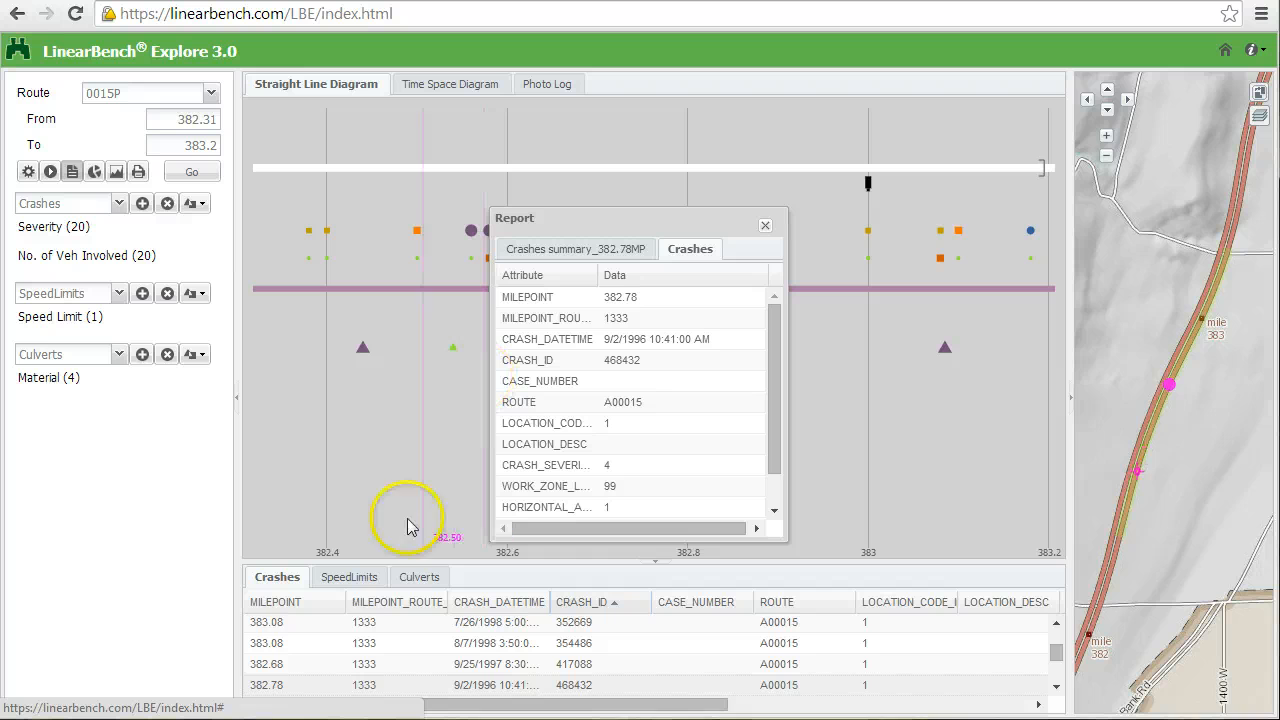
left_click(370, 650)
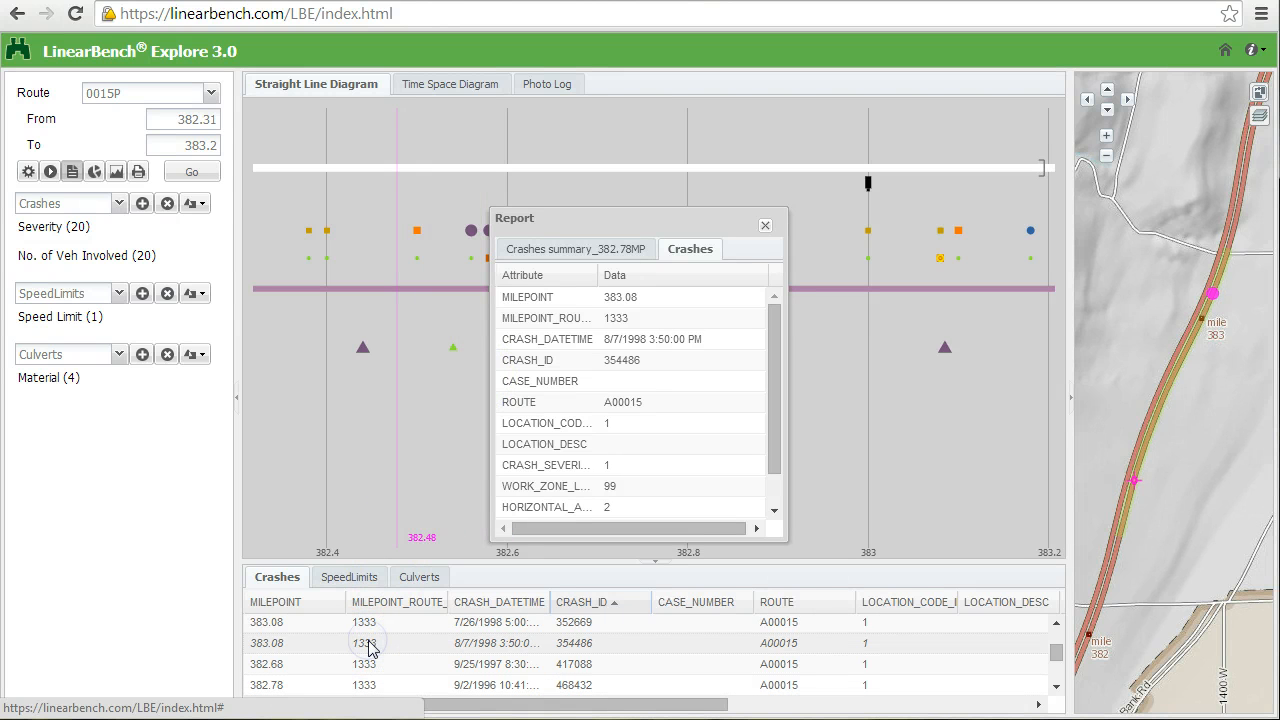
left_click(306, 668)
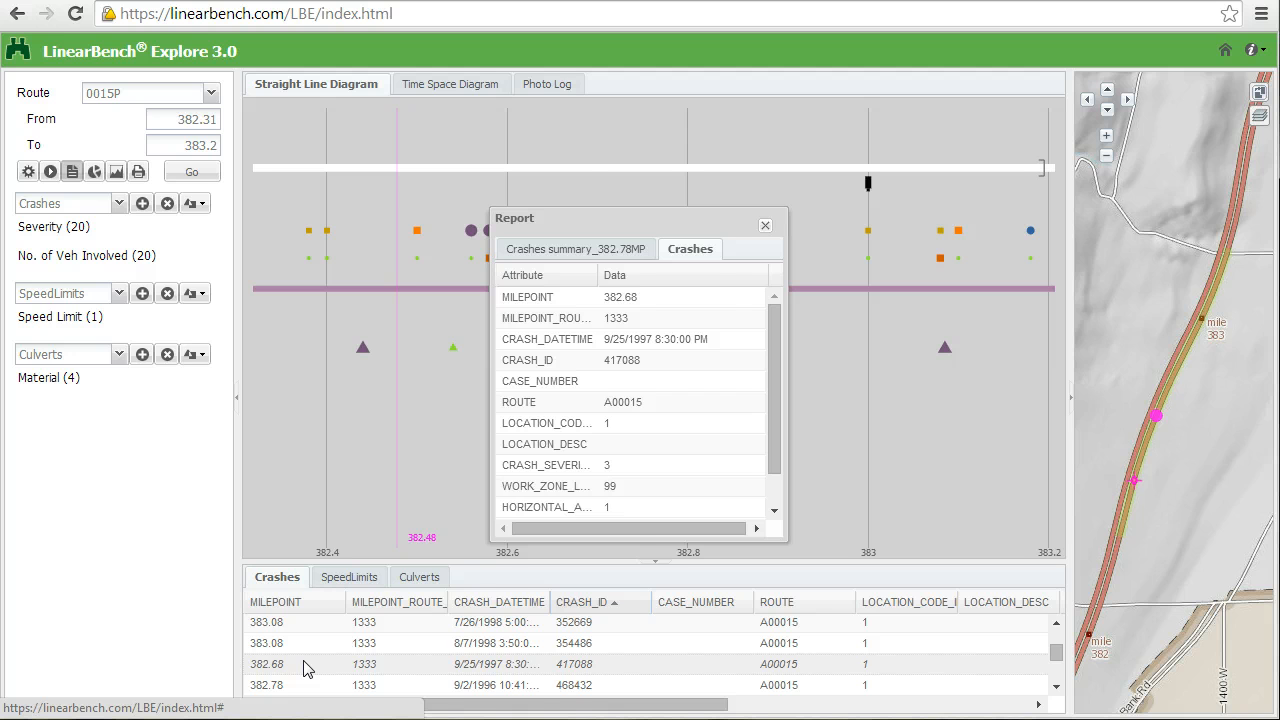
left_click(765, 226)
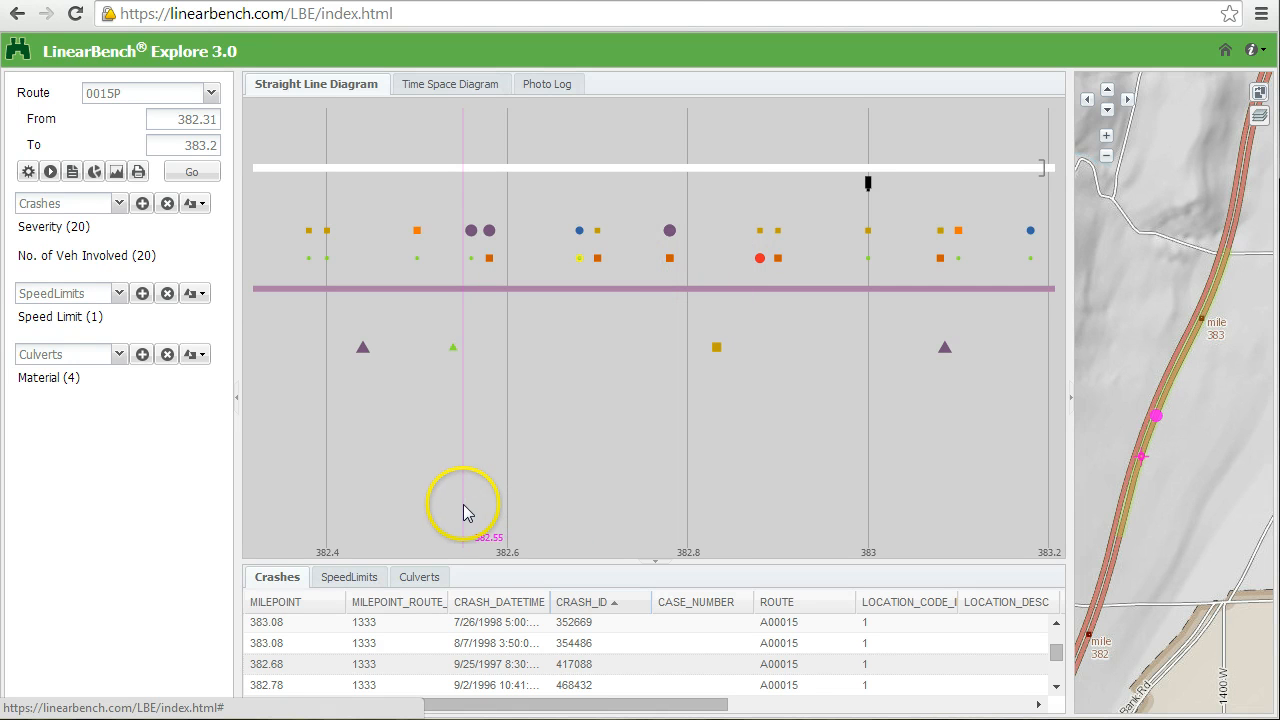
Show the Culverts records in an enlarged attribute table and browse the site photos of the culvert at milepoint 382.44
left_click(421, 577)
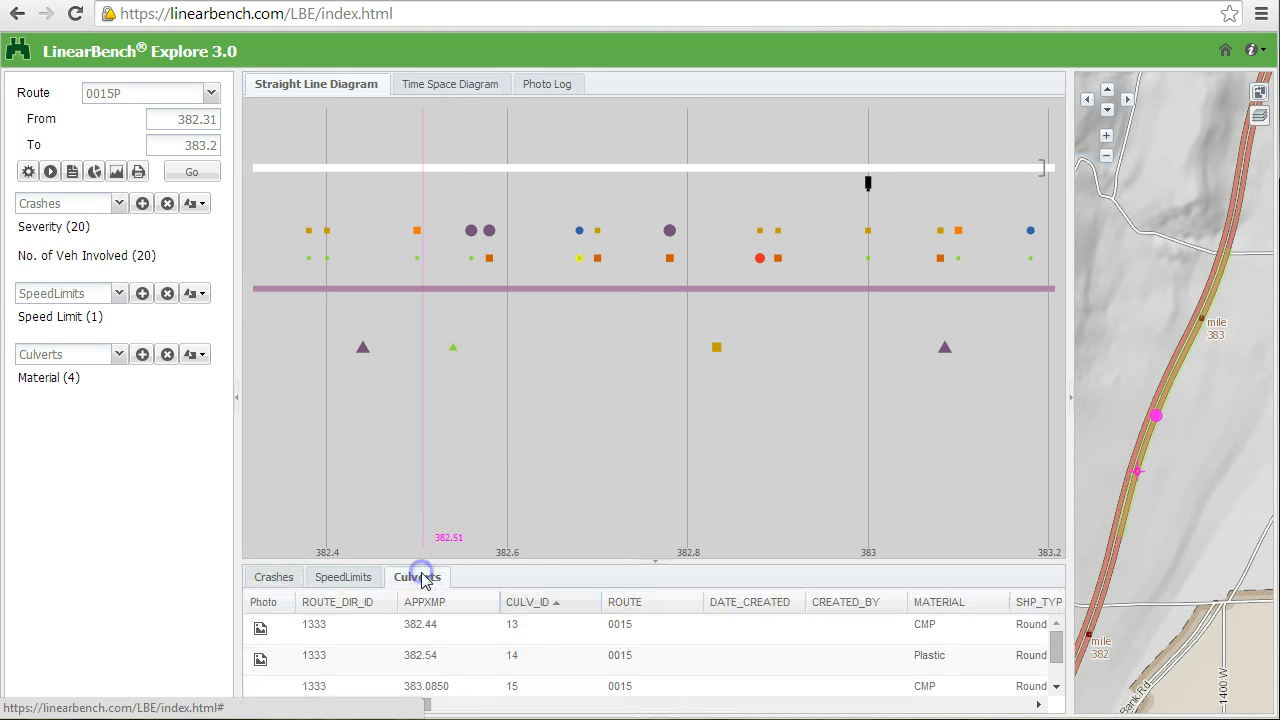
left_click_drag(499, 563, 500, 502)
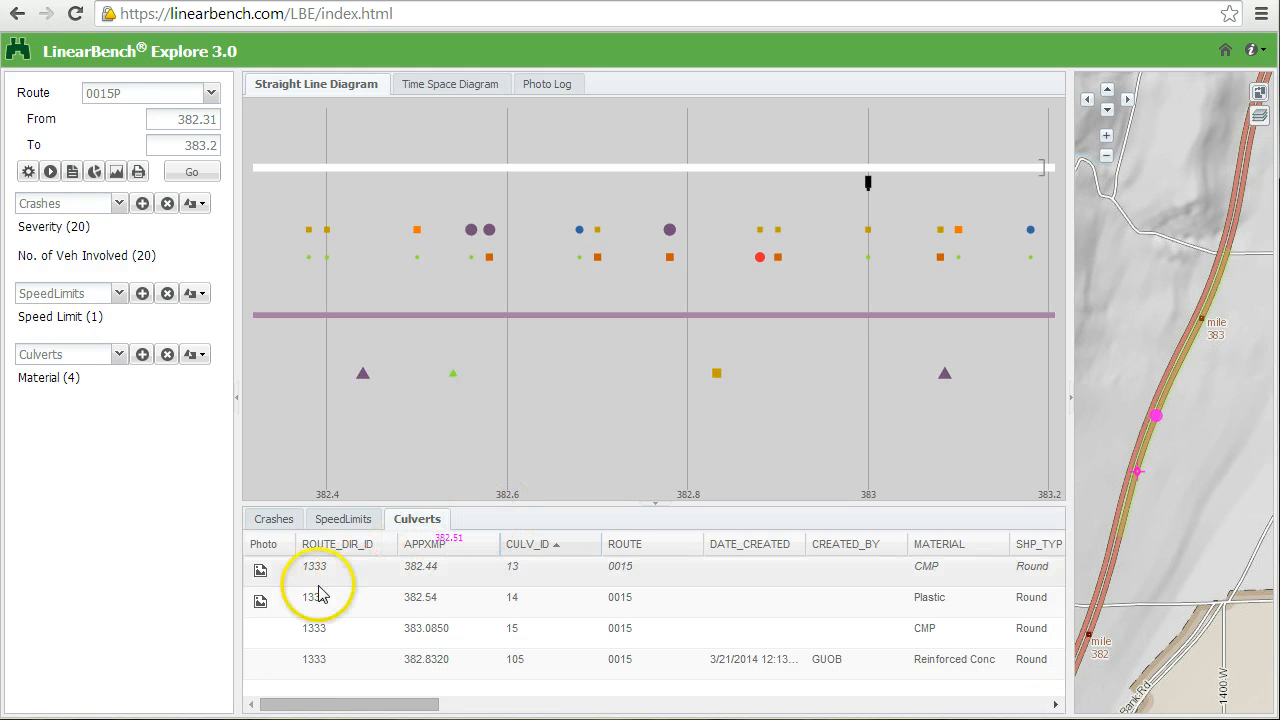
left_click(260, 575)
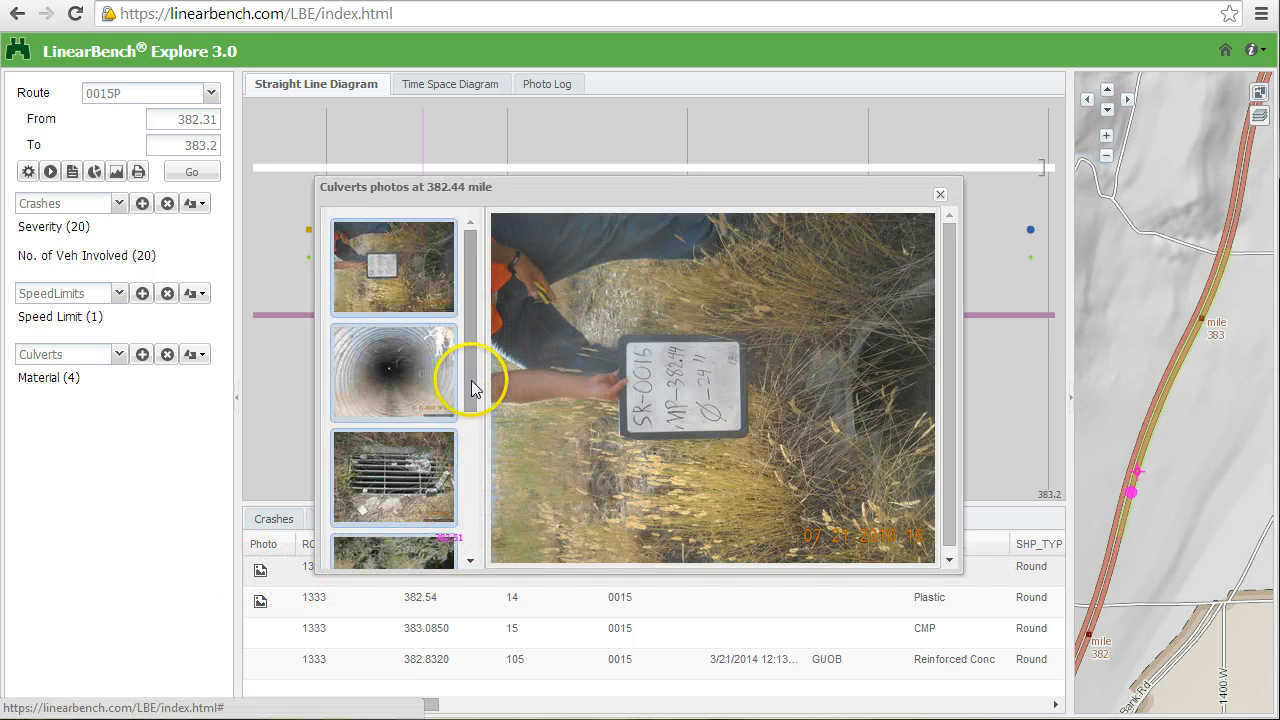
left_click_drag(469, 378, 473, 450)
left_click(404, 454)
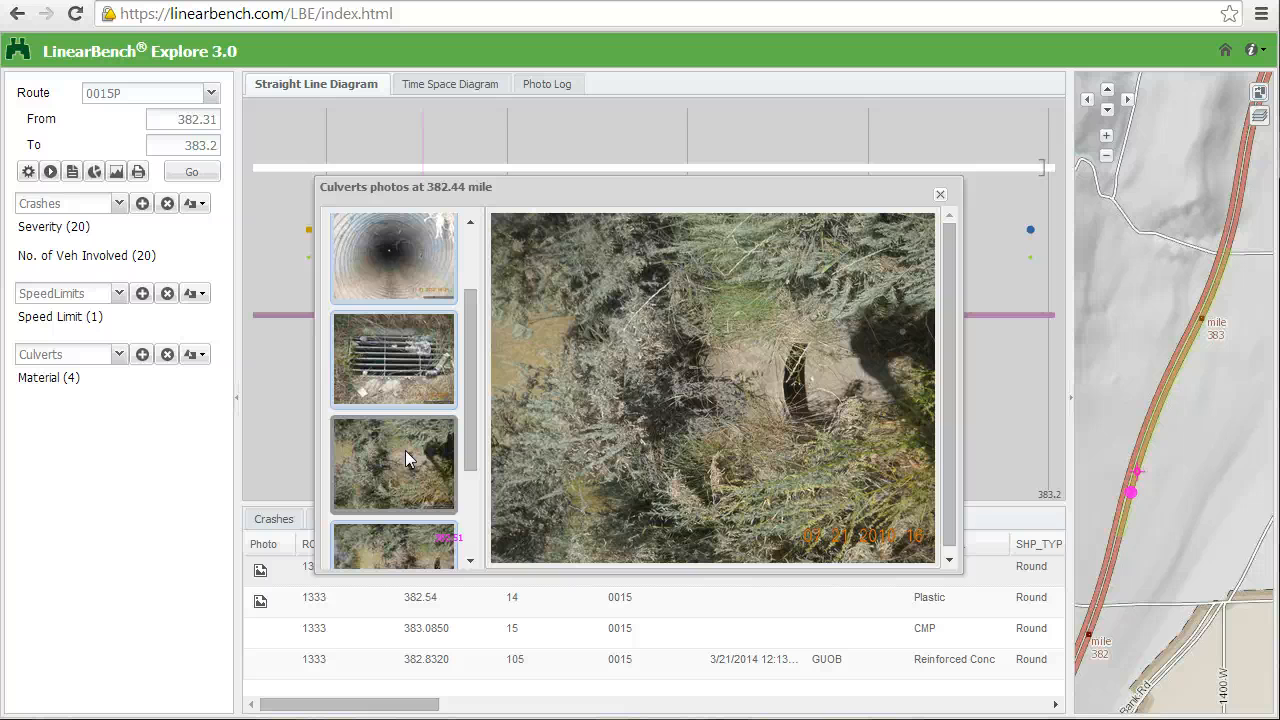
left_click(401, 539)
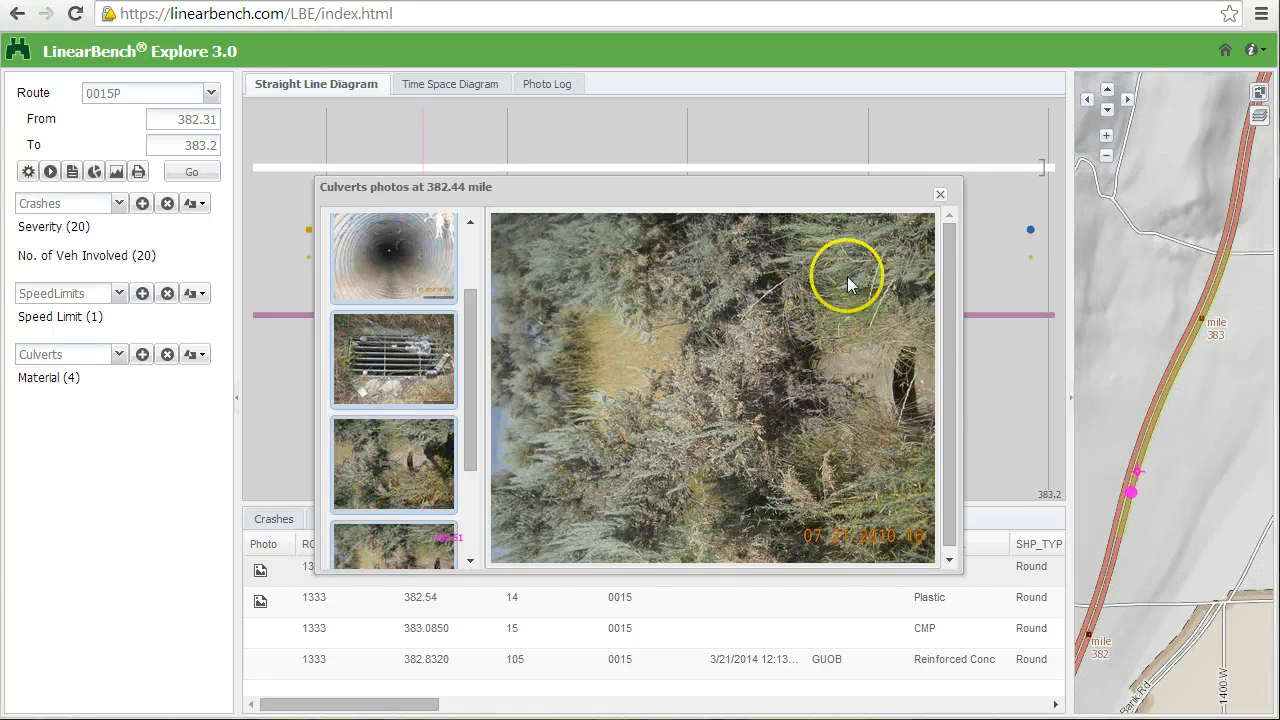
left_click(939, 195)
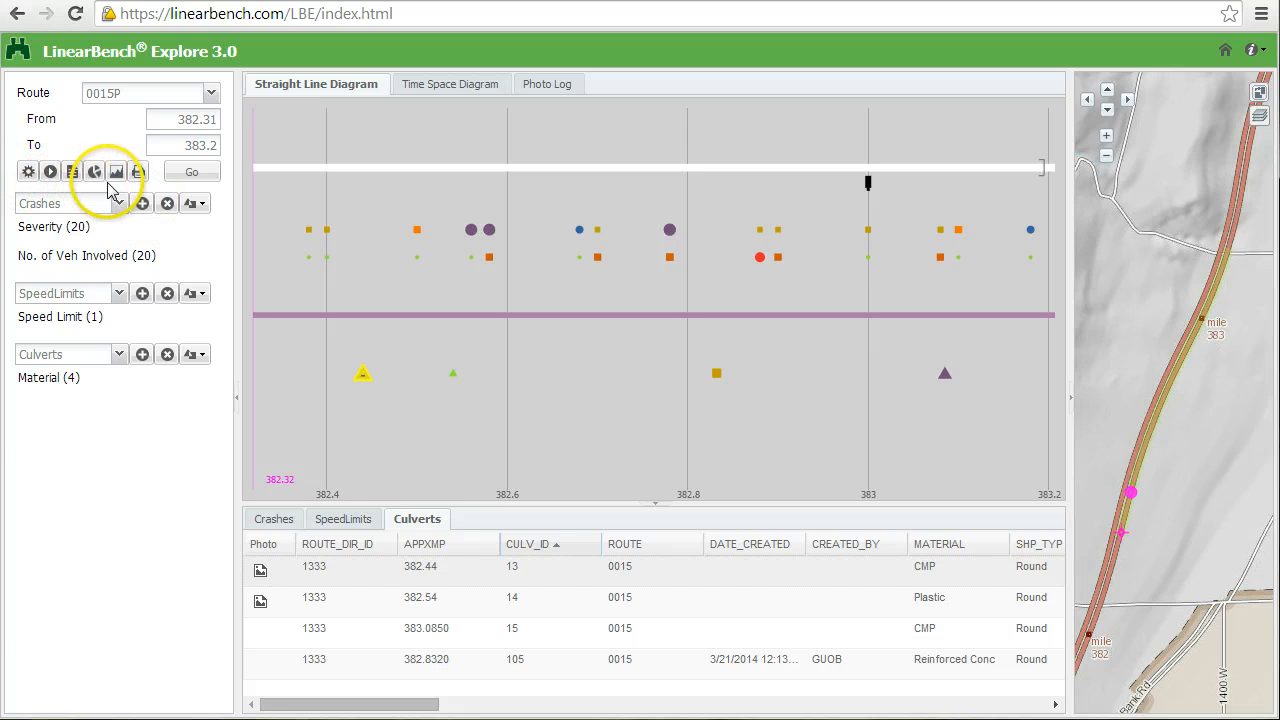
Review the options for LRS and LRM configuration, cluster analysis and printing, closing each dialog without changes
left_click(28, 172)
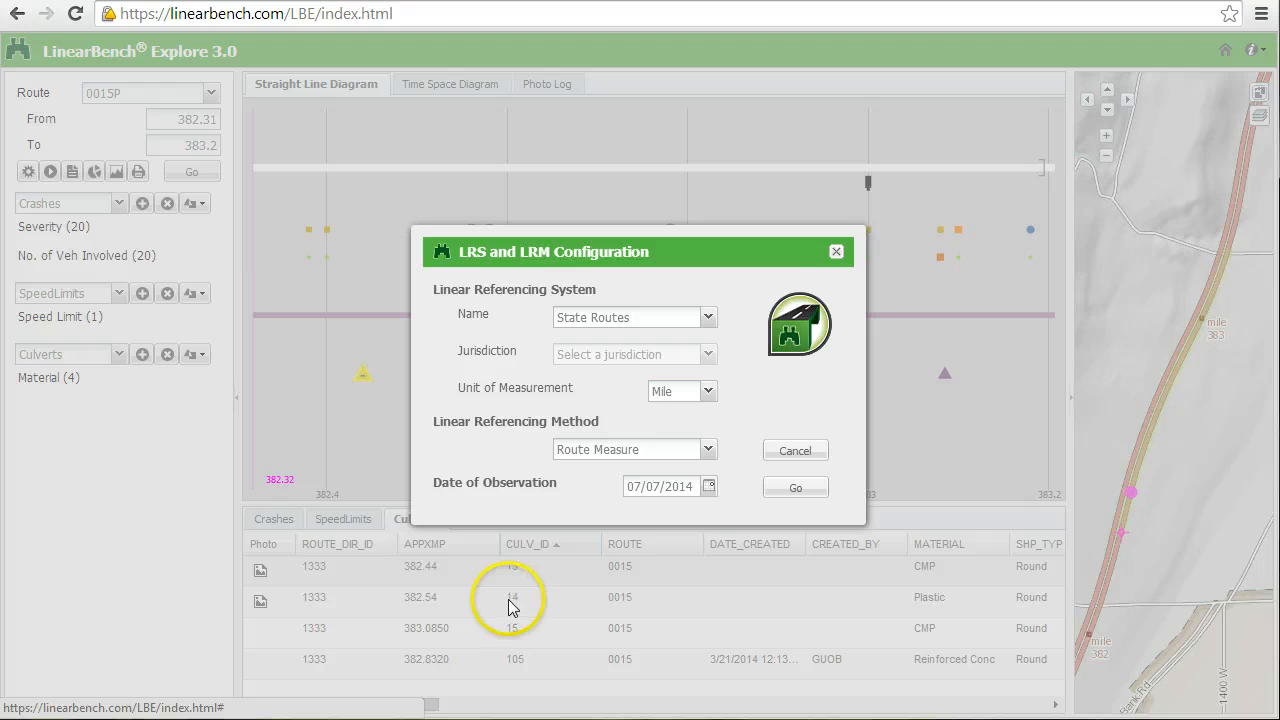
left_click(835, 253)
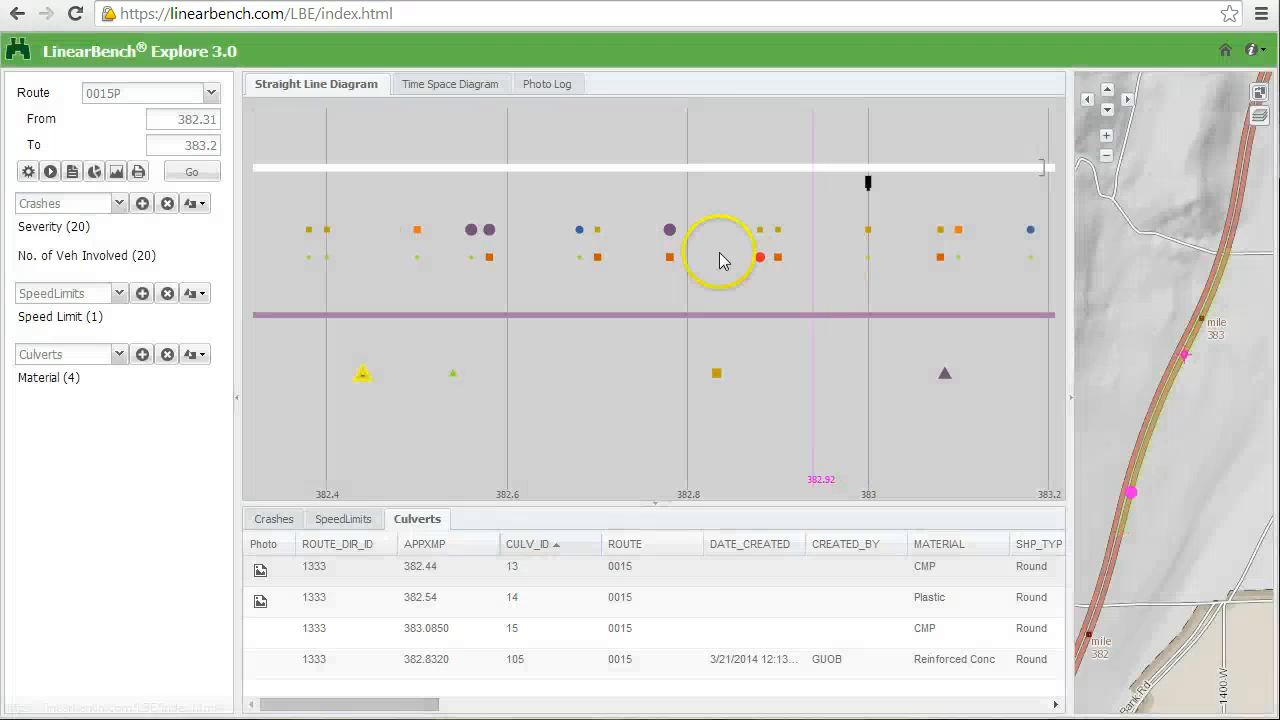
left_click(115, 176)
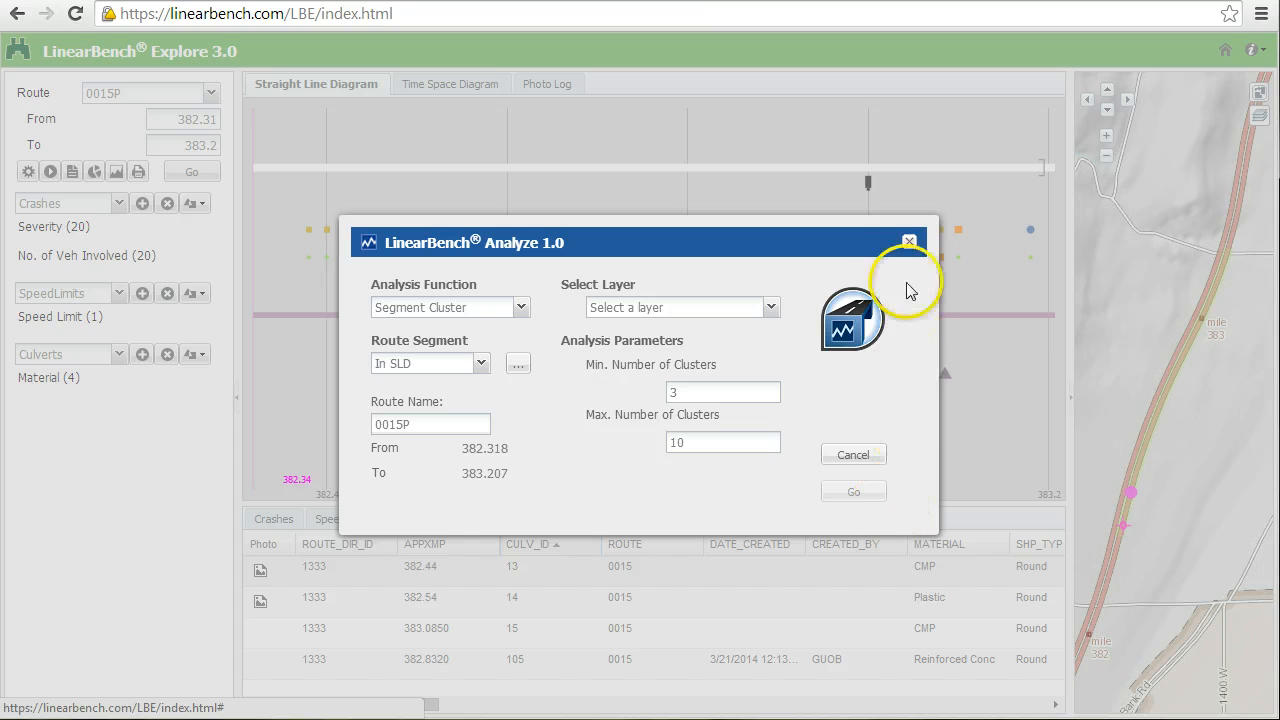
left_click(909, 242)
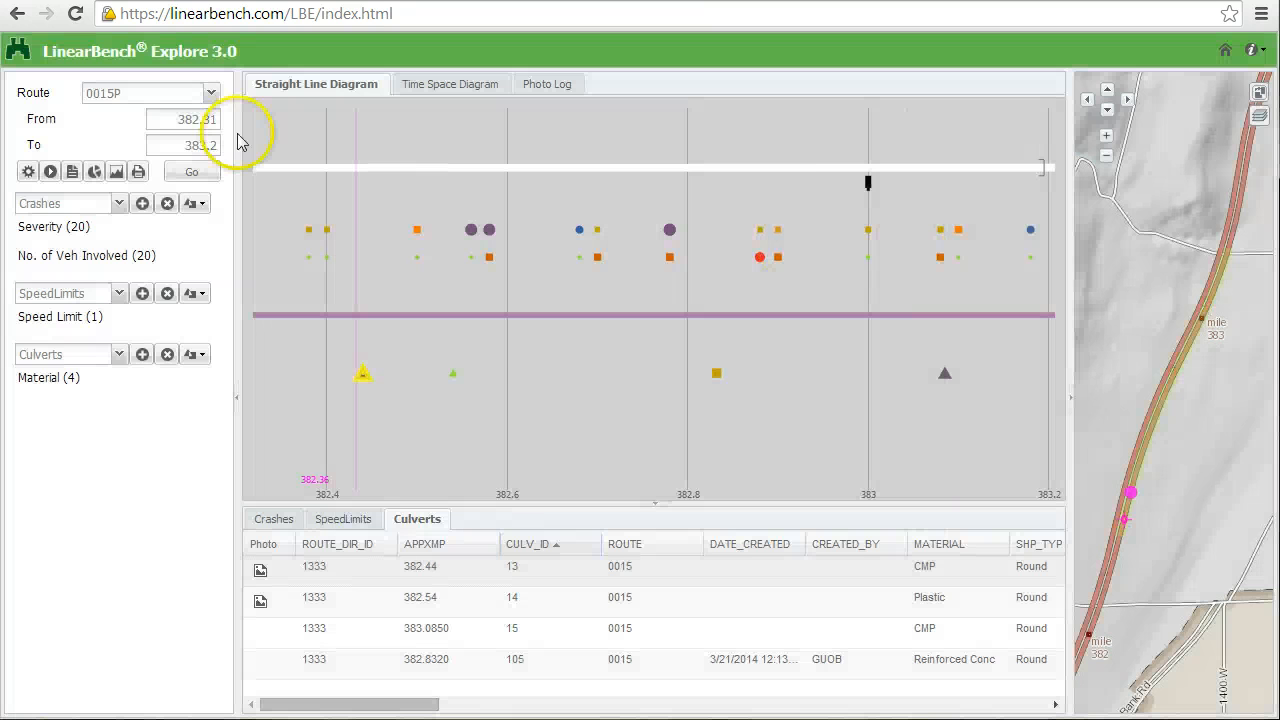
left_click(135, 176)
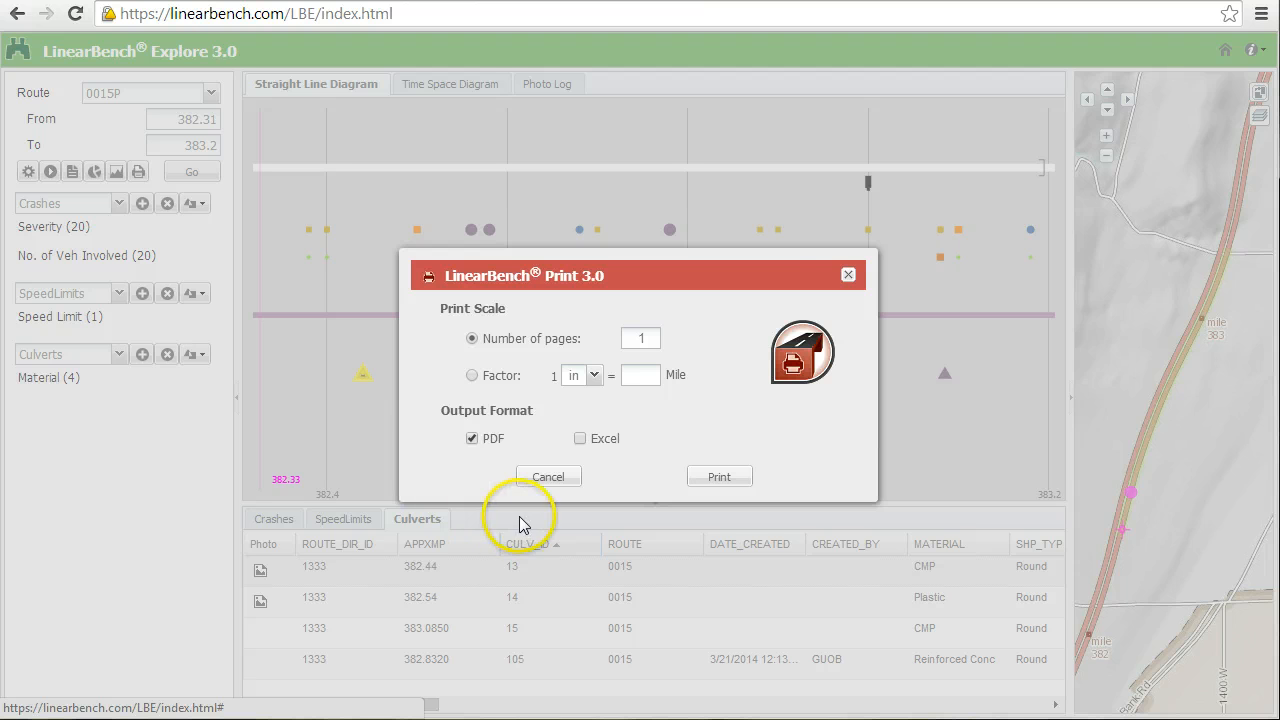
left_click(848, 276)
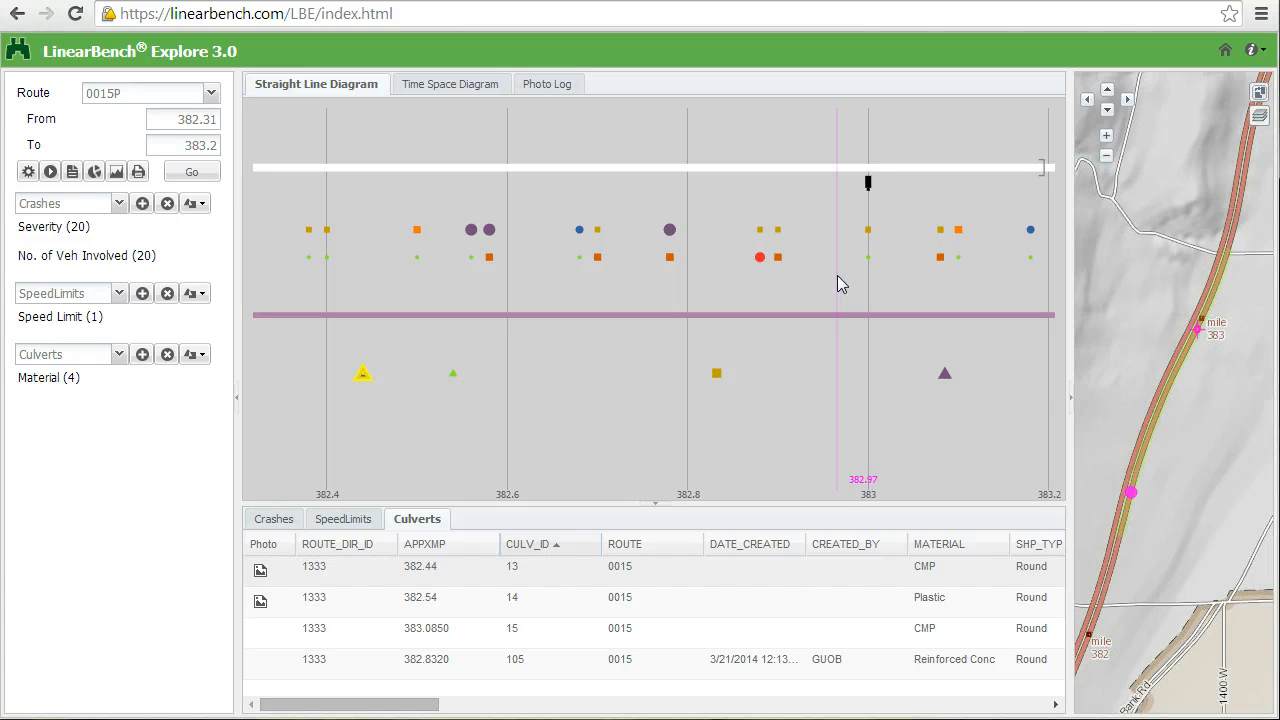
left_click(826, 276)
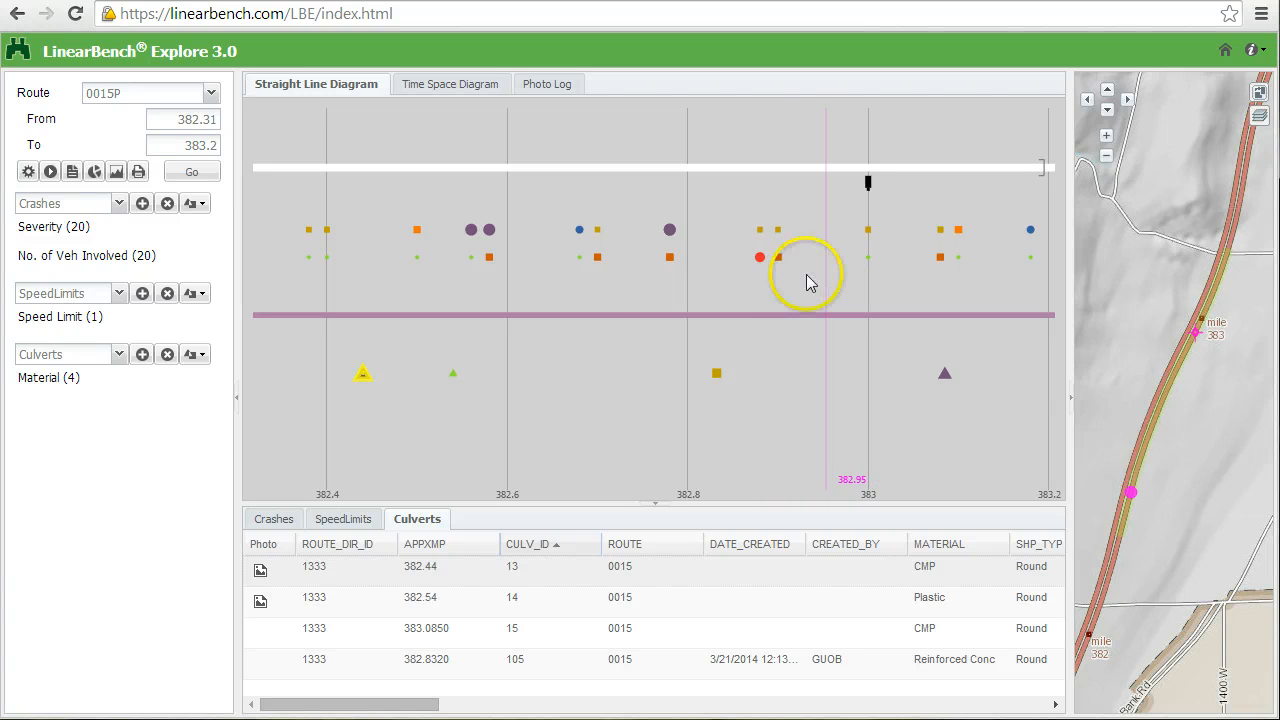
Open the Photo Log Player below the layer list and show the roadway photos at milepoints 382.46 and 382.665
left_click(51, 177)
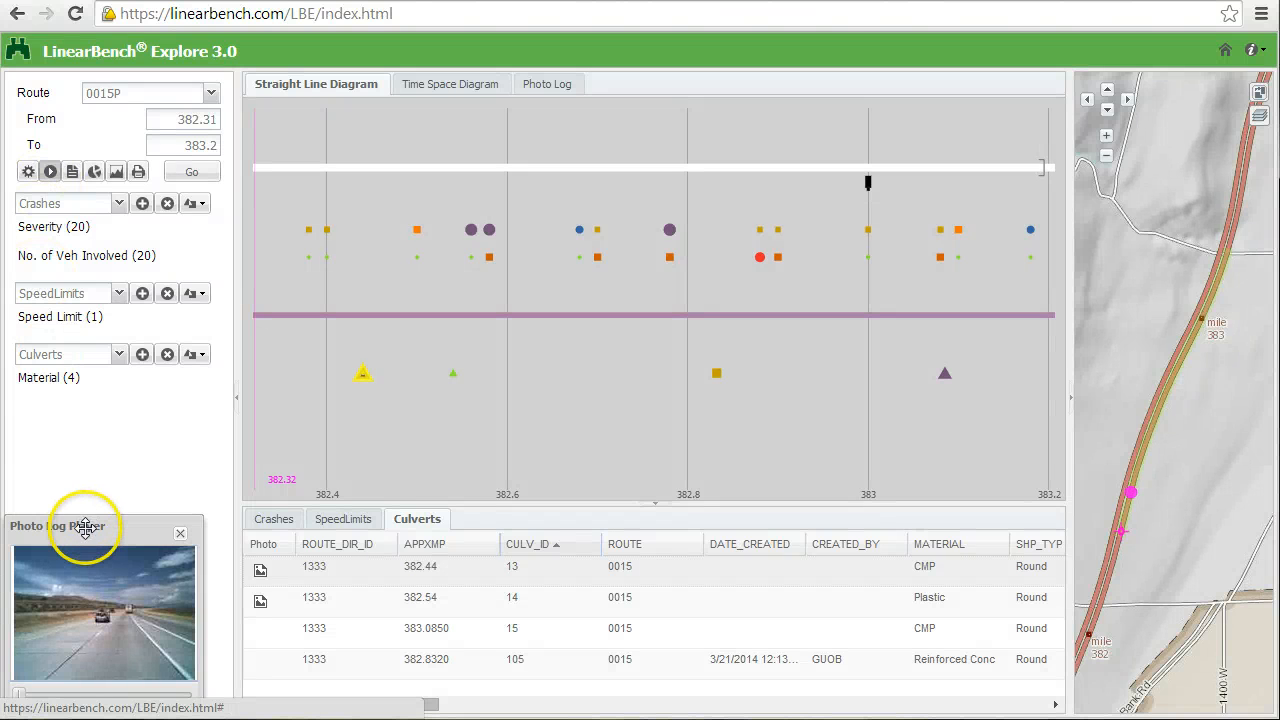
left_click_drag(85, 527, 93, 421)
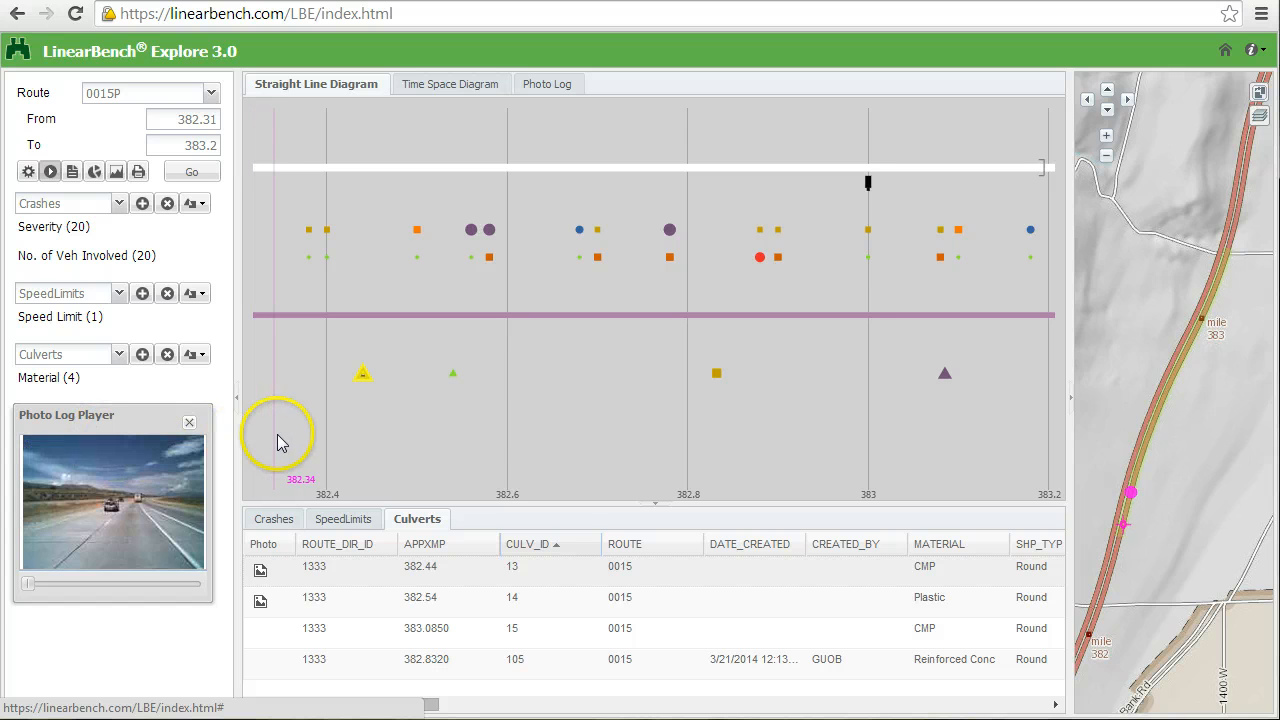
left_click(383, 430)
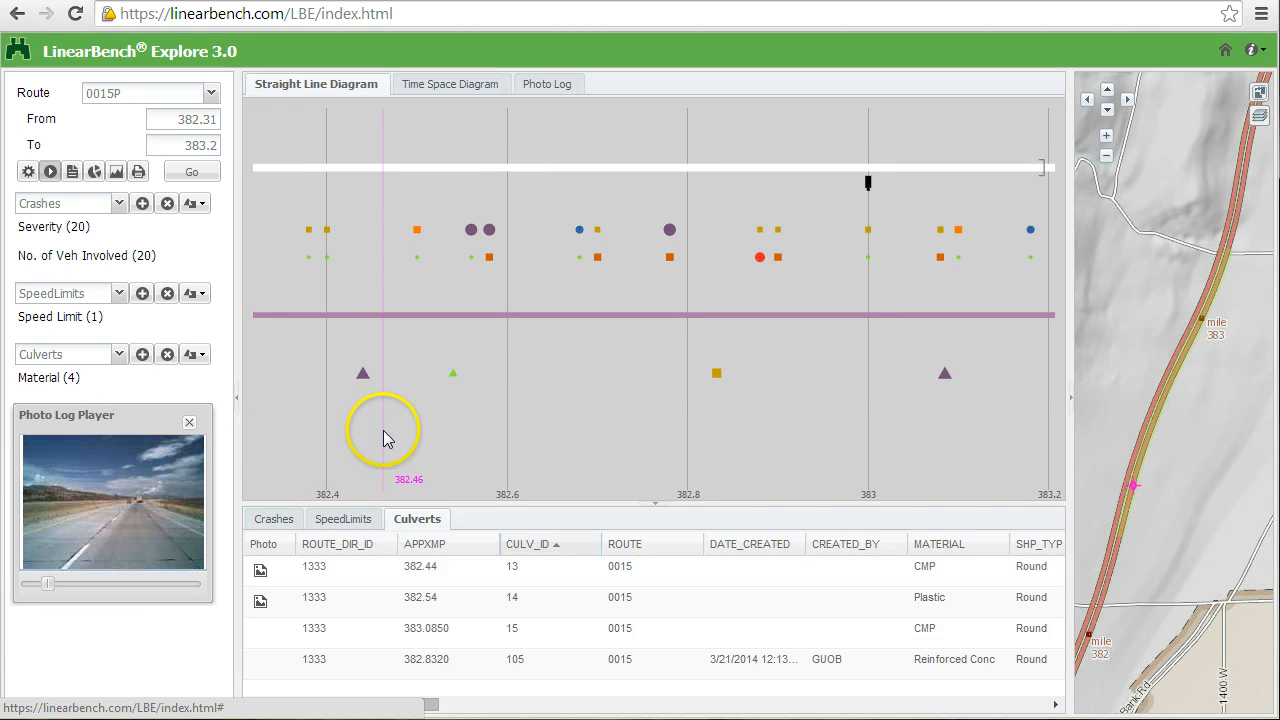
left_click(570, 434)
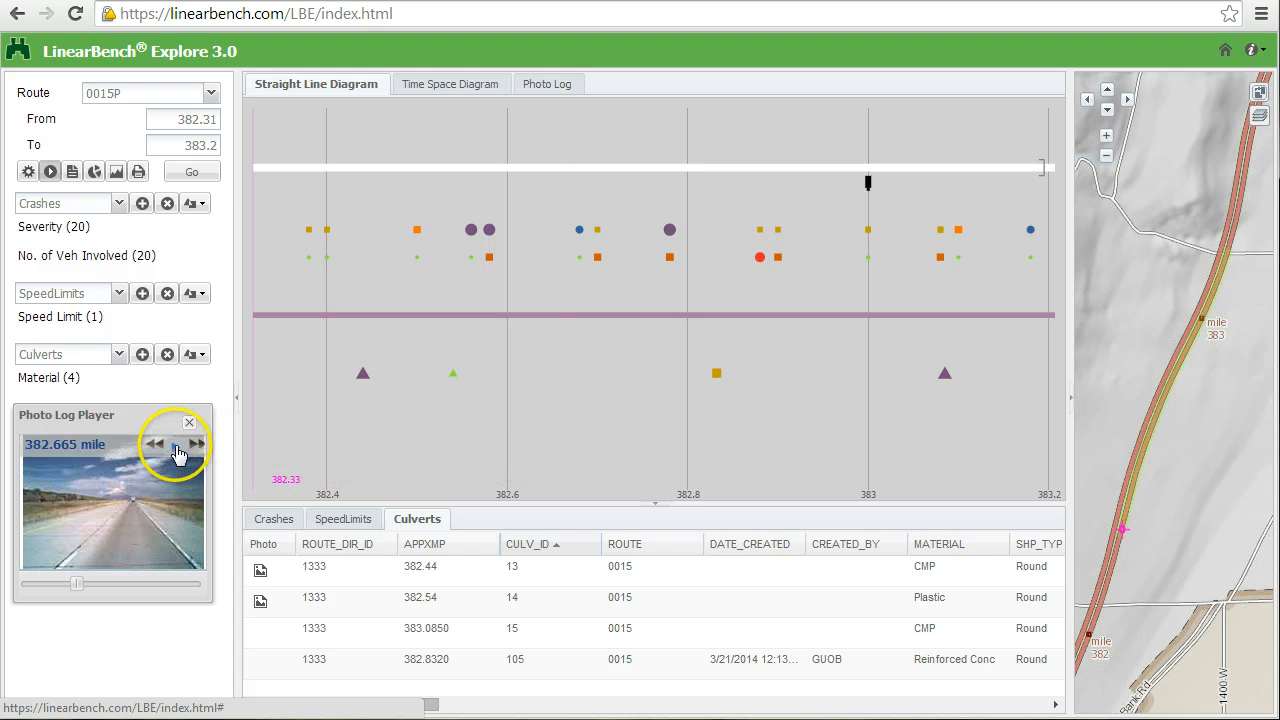
Play the roadway photos forward from milepoint 382.665 and pause the playback
left_click(177, 452)
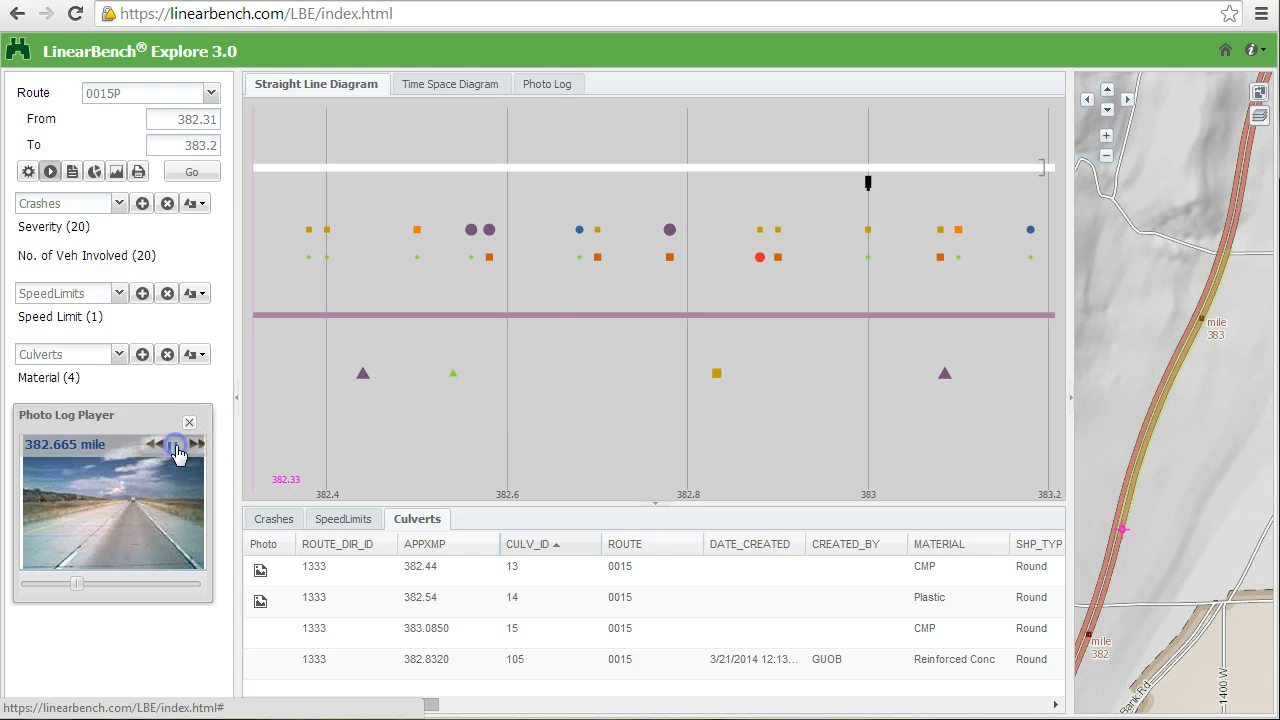
left_click(318, 444)
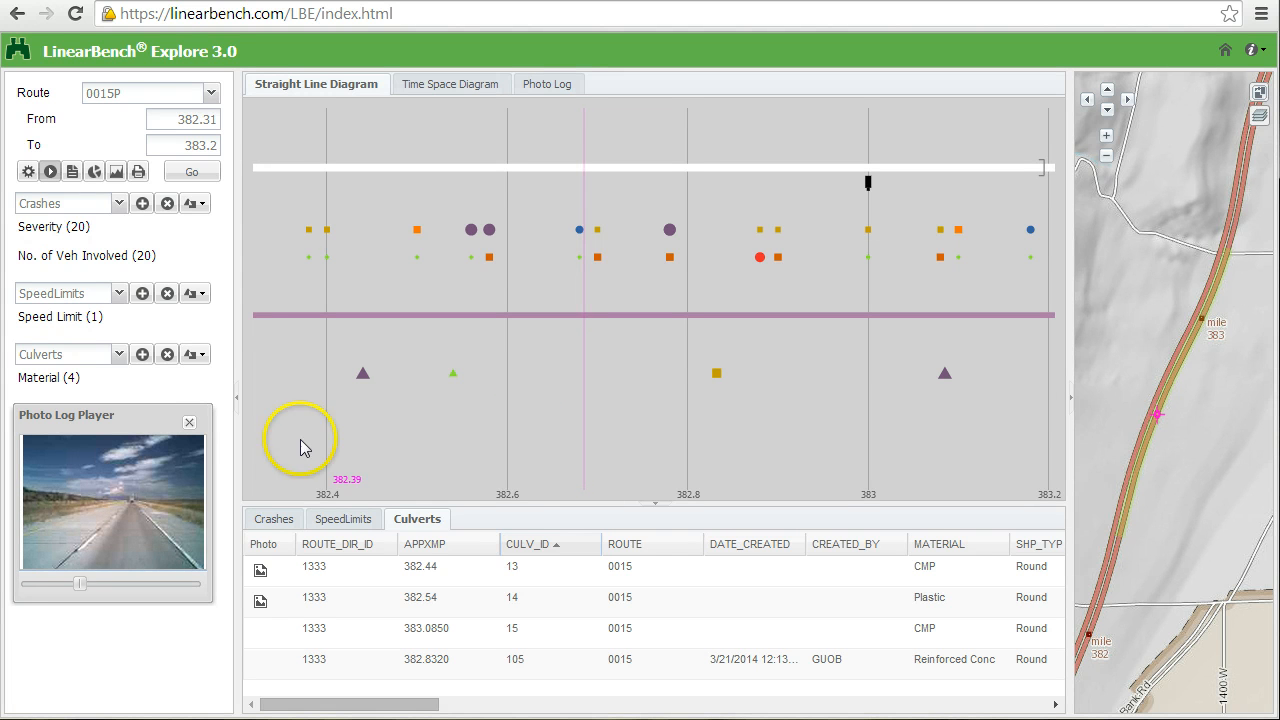
left_click(171, 442)
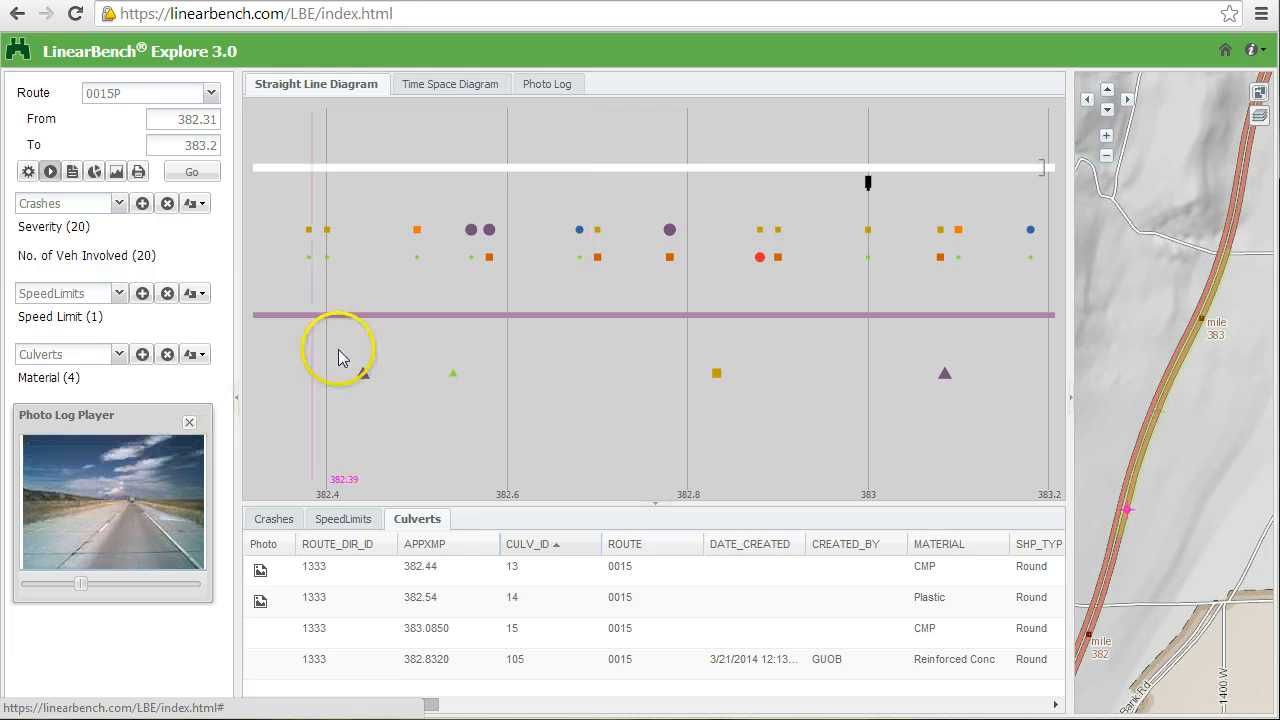
Show the full-size Photo Log at milepoint 382.815 with the front and side views together
left_click(548, 85)
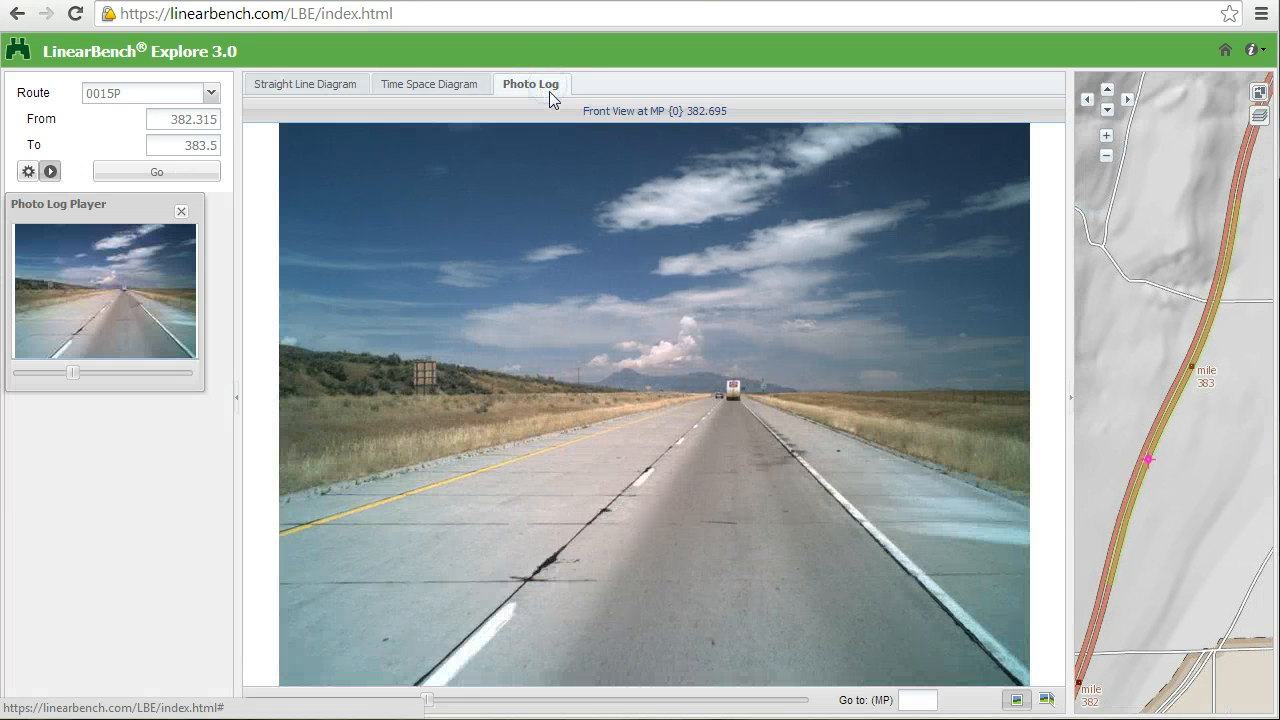
left_click_drag(423, 706, 487, 706)
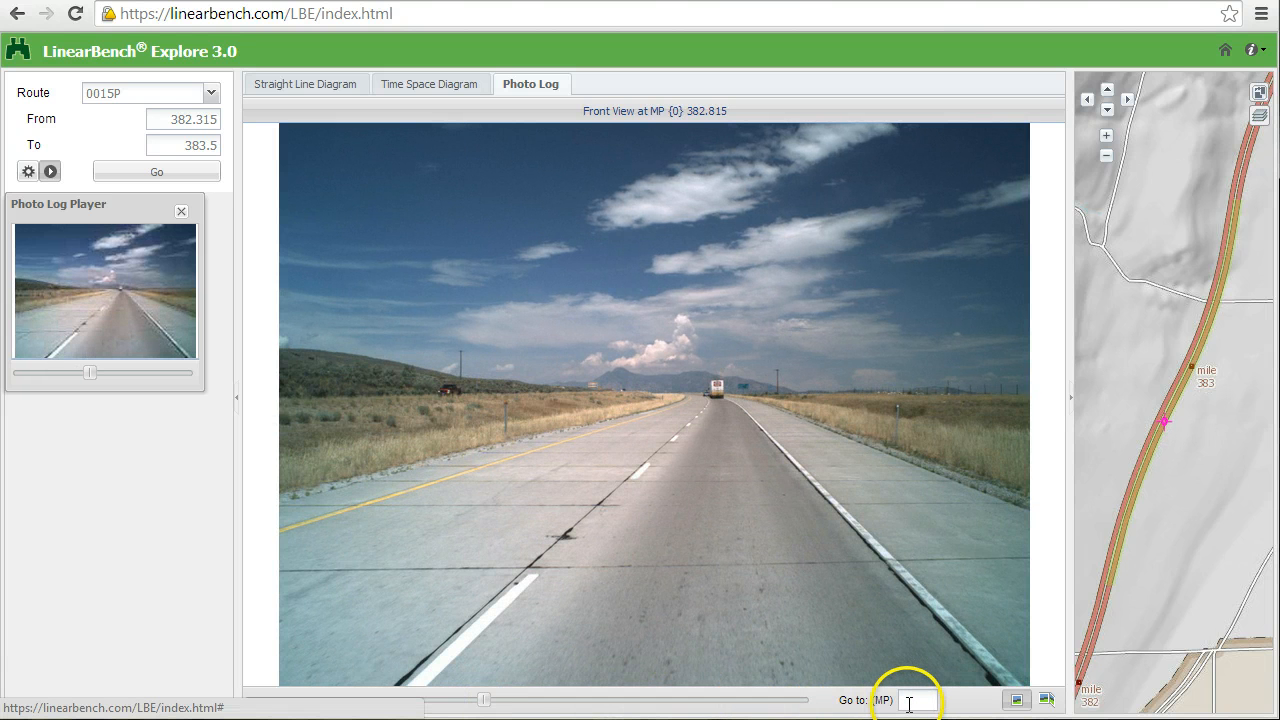
left_click(1046, 701)
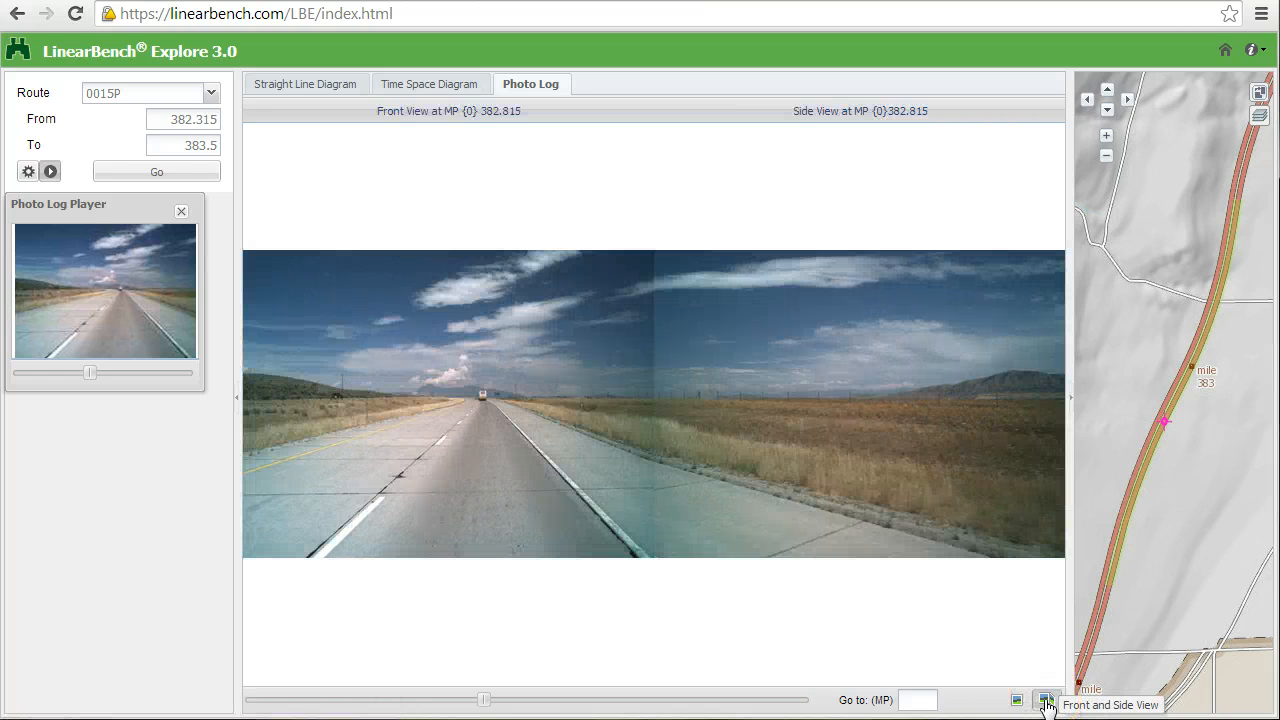